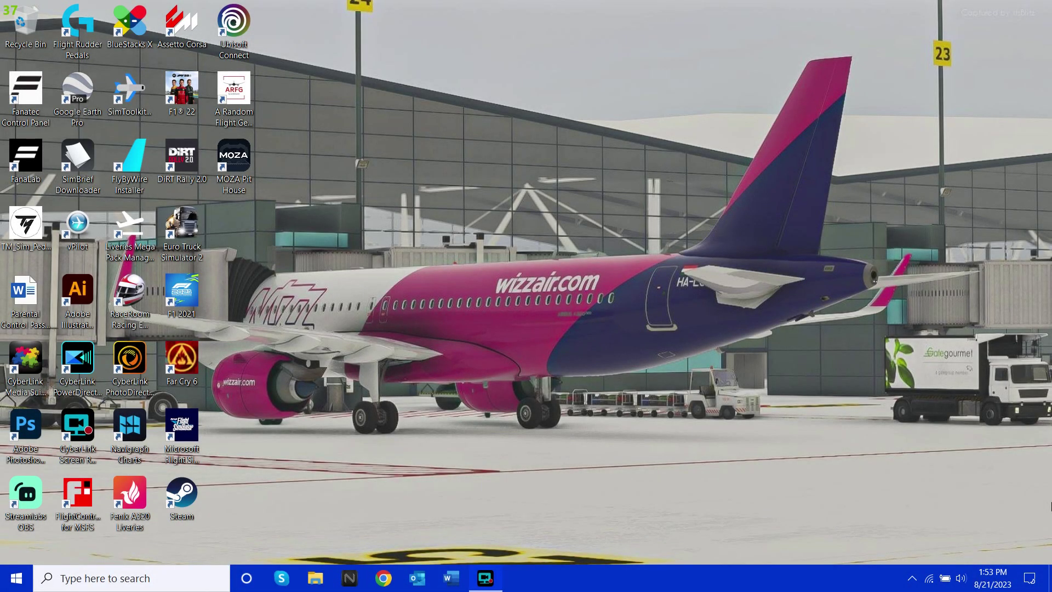
Search 'game mo' from the taskbar and switch Windows Game Mode off.
{"action": "left_click", "coordinate": [132, 579]}
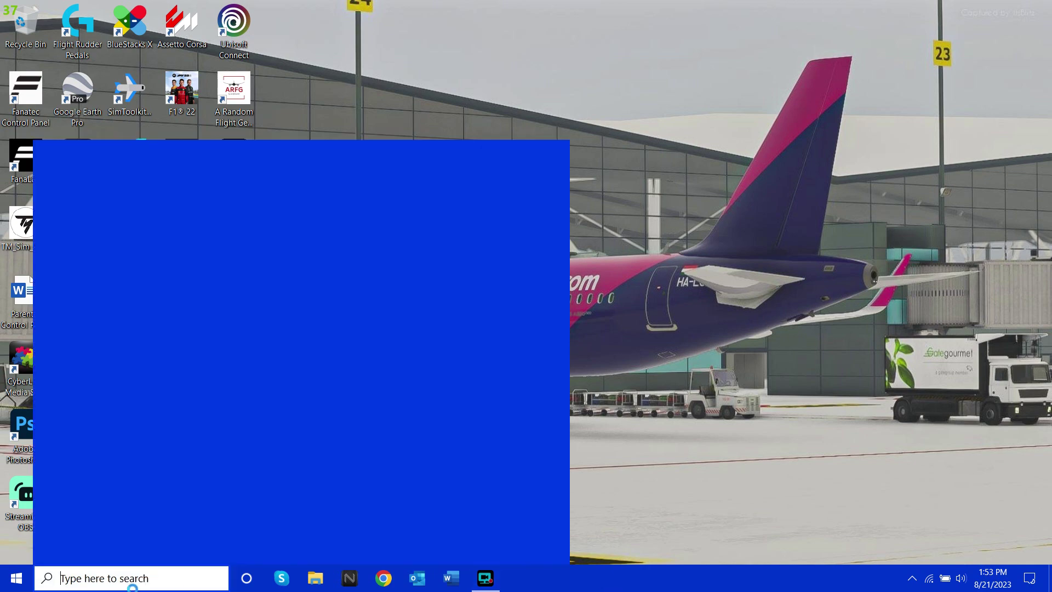
{"action": "type", "text": "game mo"}
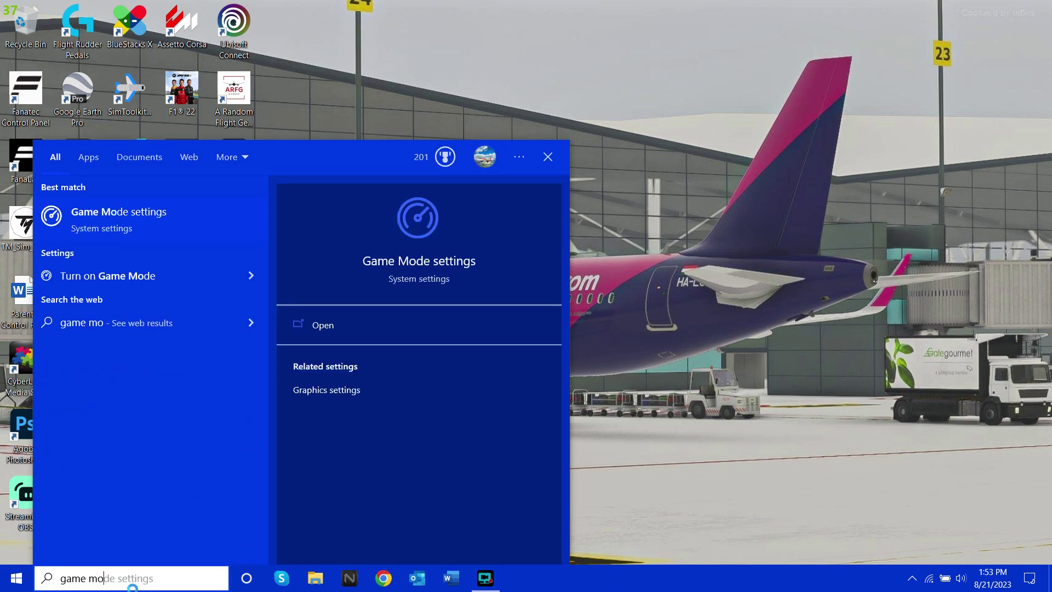
{"action": "key", "text": "Return"}
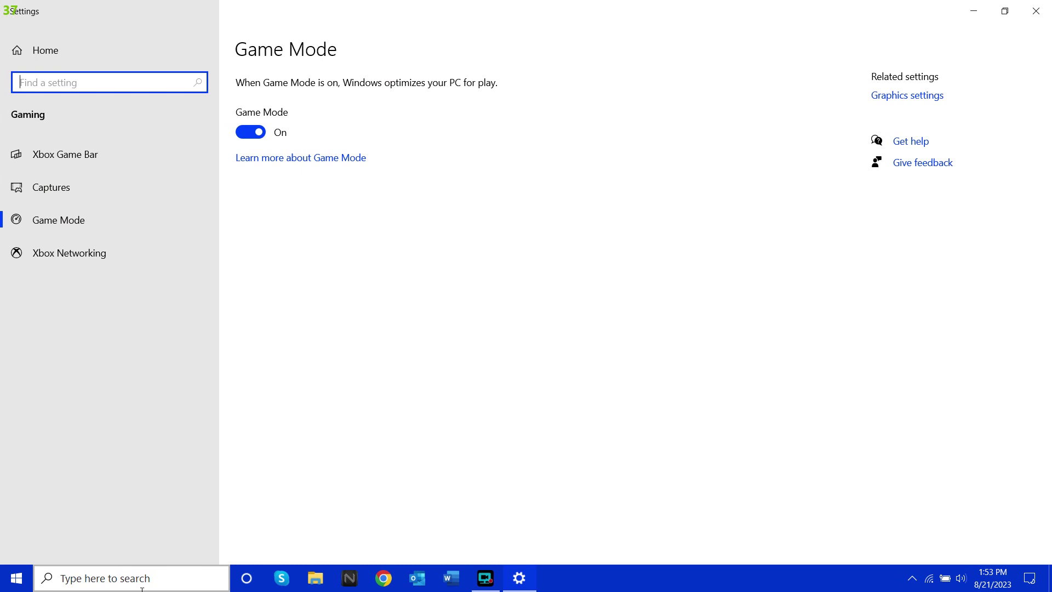
{"action": "left_click", "coordinate": [358, 83]}
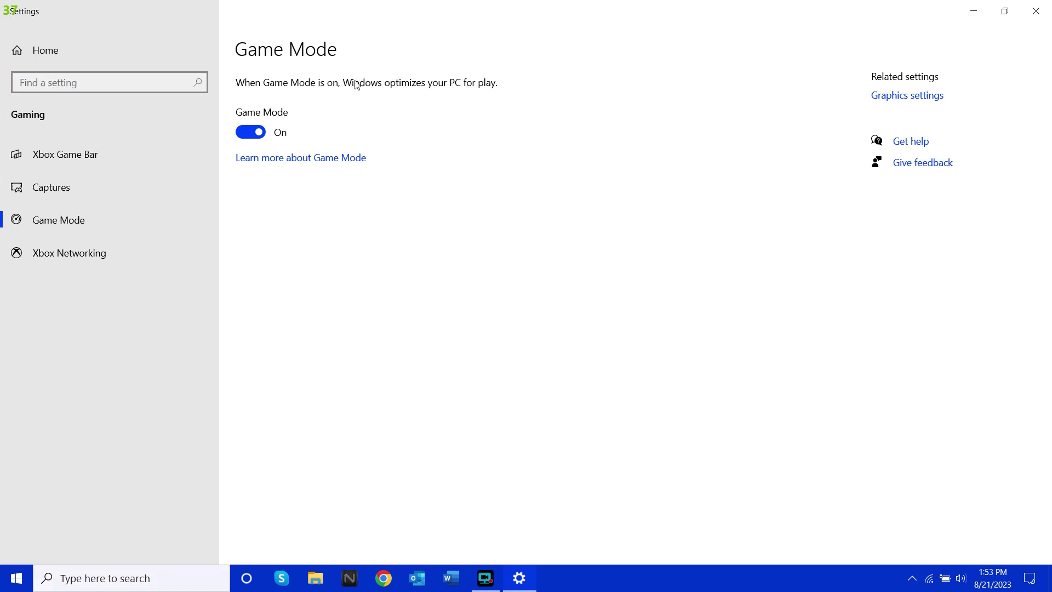
{"action": "left_click", "coordinate": [258, 133]}
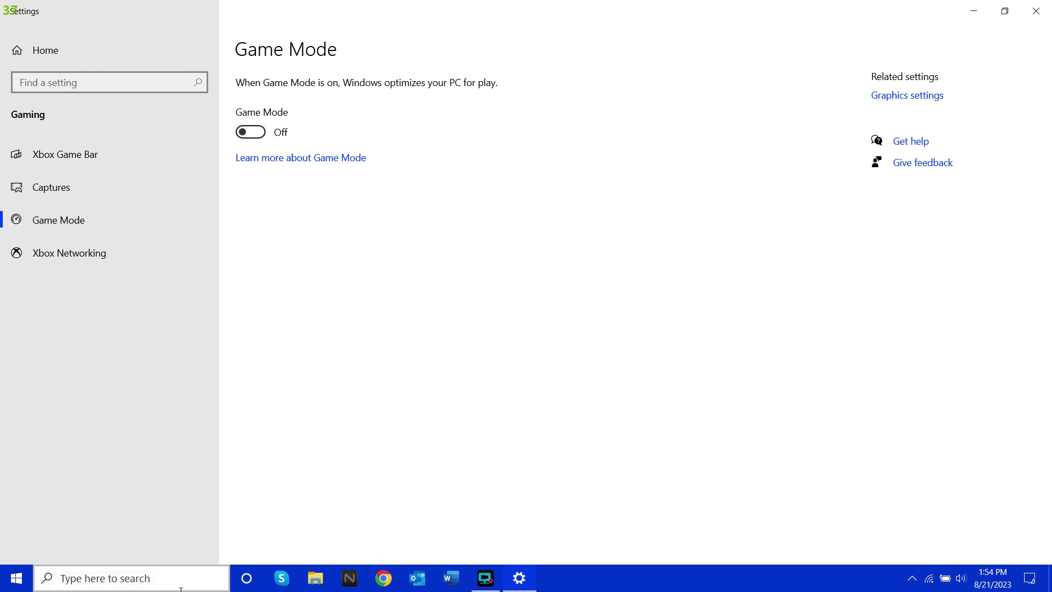
Look over the Captures page, then switch Xbox Game Bar off.
{"action": "left_click", "coordinate": [163, 183]}
{"action": "scroll", "coordinate": [440, 237], "scroll_direction": "down", "scroll_amount": 6}
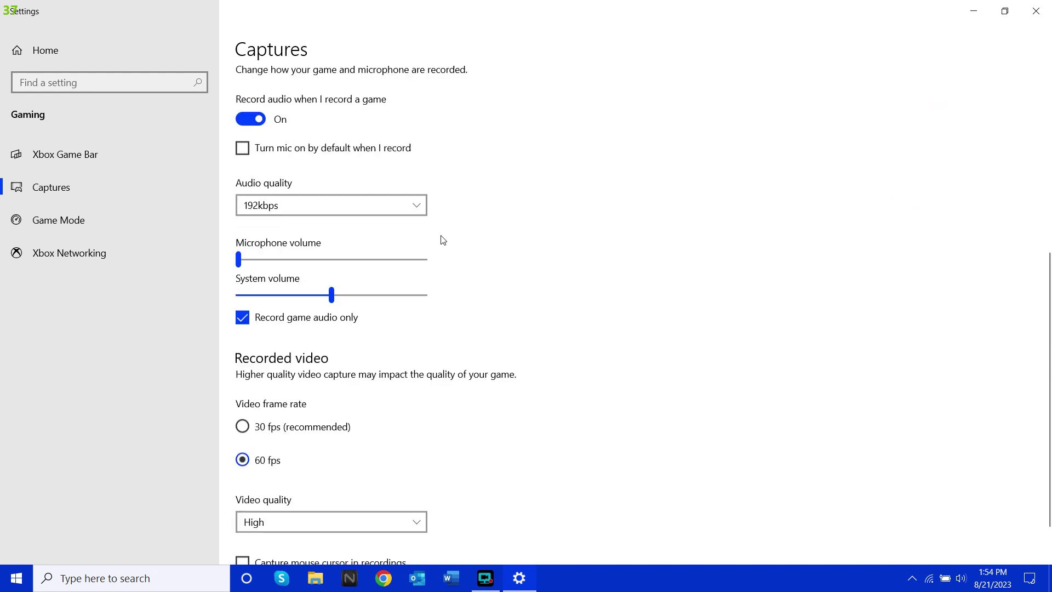
{"action": "scroll", "coordinate": [443, 240], "scroll_direction": "up", "scroll_amount": 7}
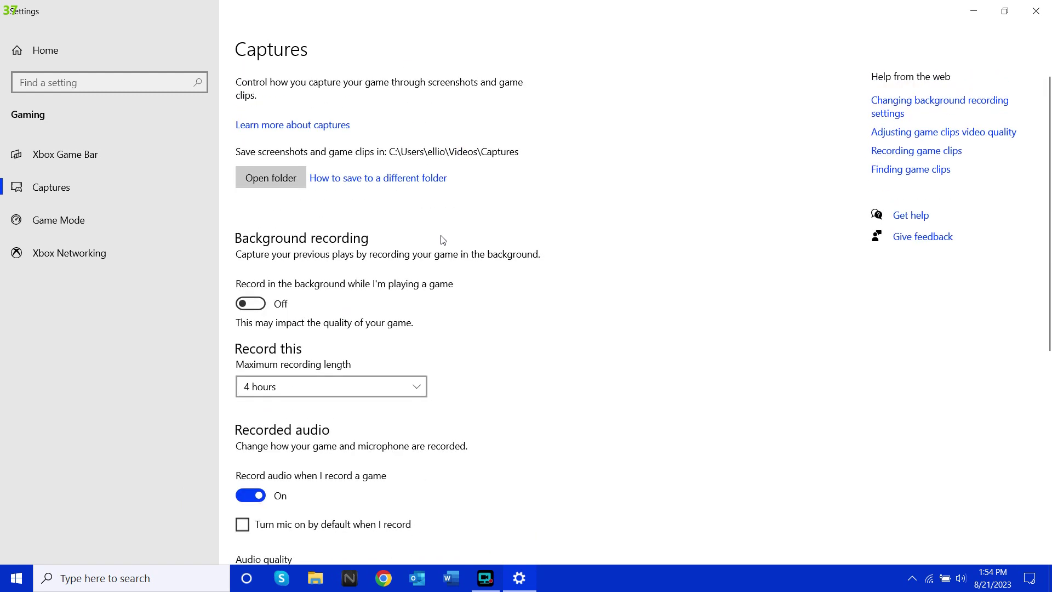
{"action": "left_click", "coordinate": [130, 143]}
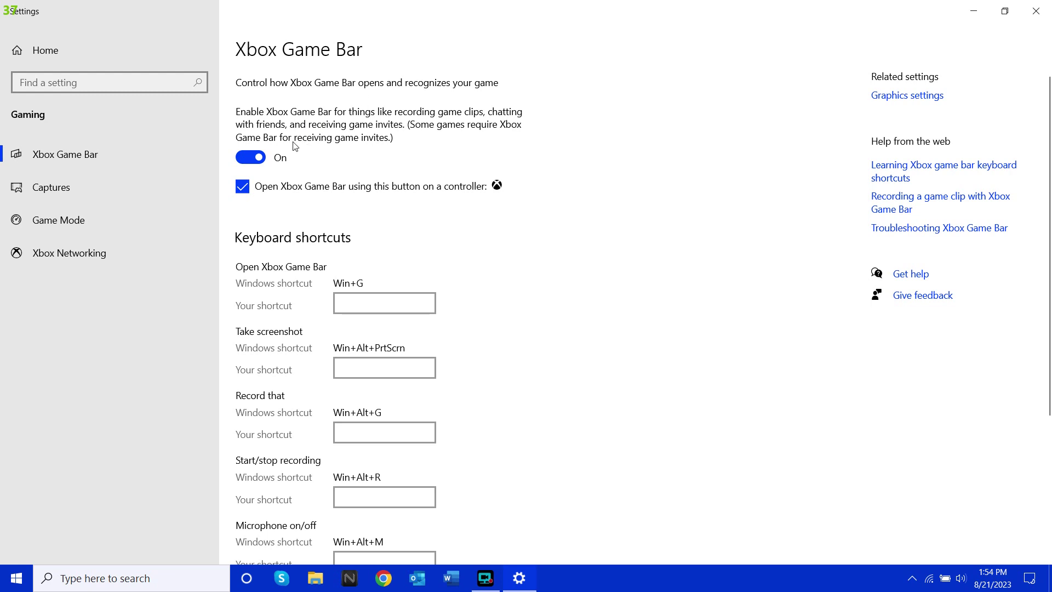
{"action": "left_click", "coordinate": [245, 159]}
{"action": "scroll", "coordinate": [630, 202], "scroll_direction": "down", "scroll_amount": 4}
{"action": "scroll", "coordinate": [630, 203], "scroll_direction": "up", "scroll_amount": 4}
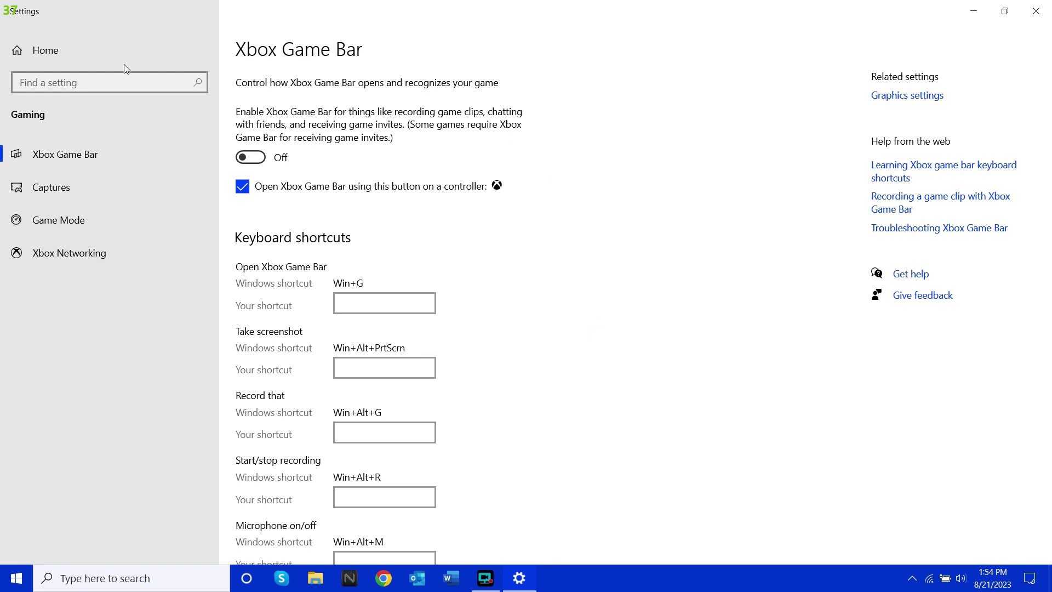
{"action": "left_click", "coordinate": [111, 83]}
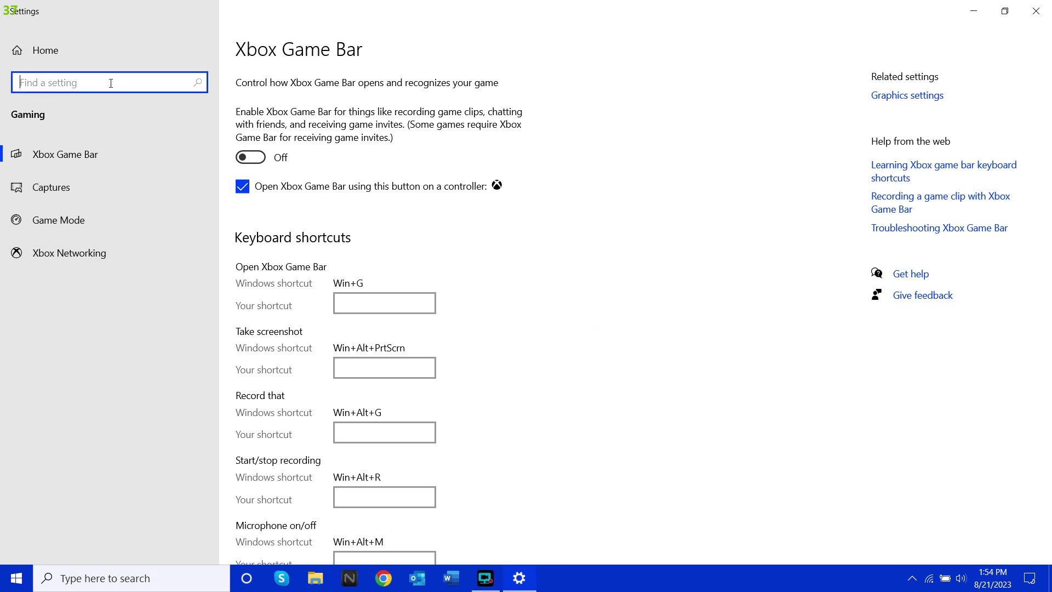
Find Graphics settings and save Microsoft Flight Simulator's preference as High performance.
{"action": "type", "text": "game"}
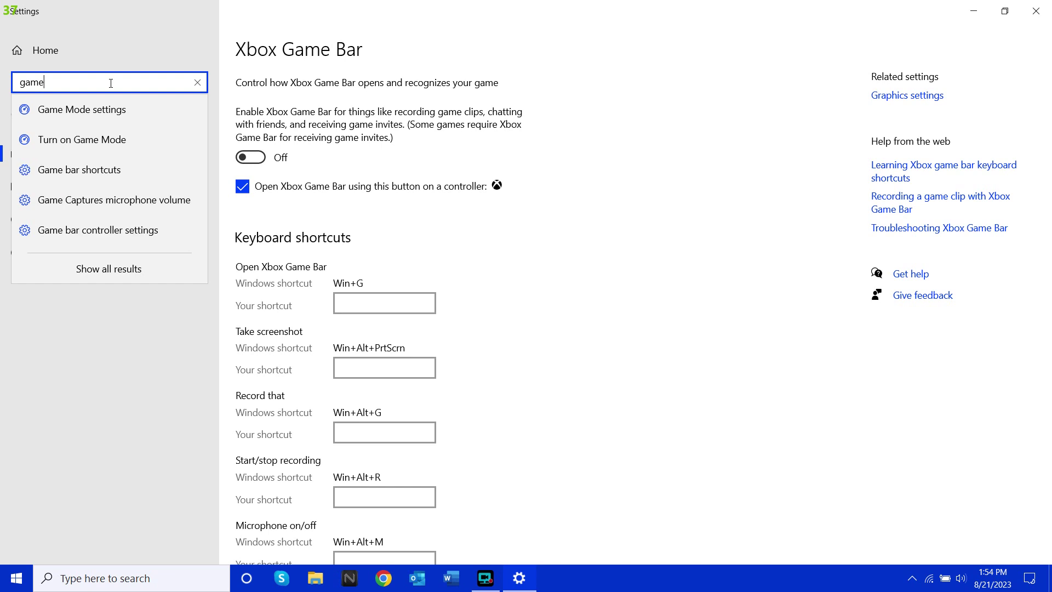
{"action": "key", "text": "BackSpace"}
{"action": "key", "text": "BackSpace"}
{"action": "key", "text": "BackSpace"}
{"action": "type", "text": "r"}
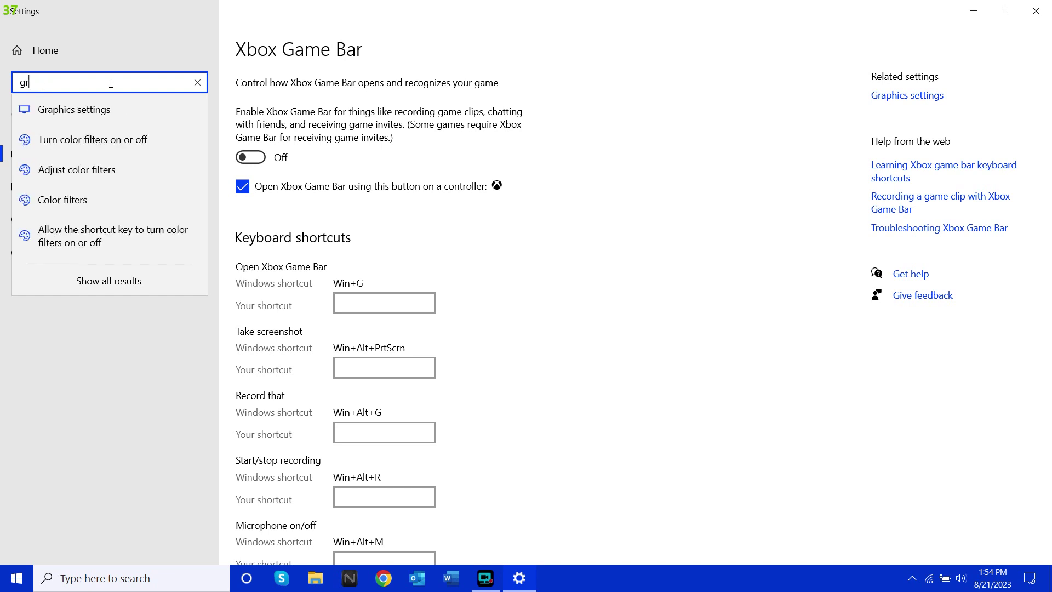
{"action": "left_click", "coordinate": [104, 110]}
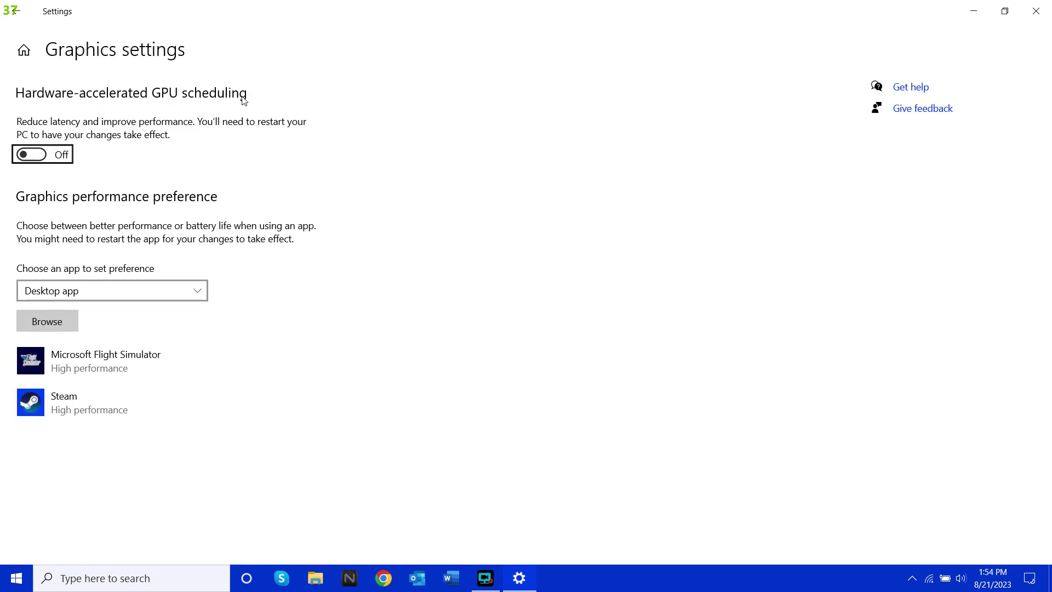
{"action": "left_click", "coordinate": [126, 299]}
{"action": "left_click", "coordinate": [122, 296]}
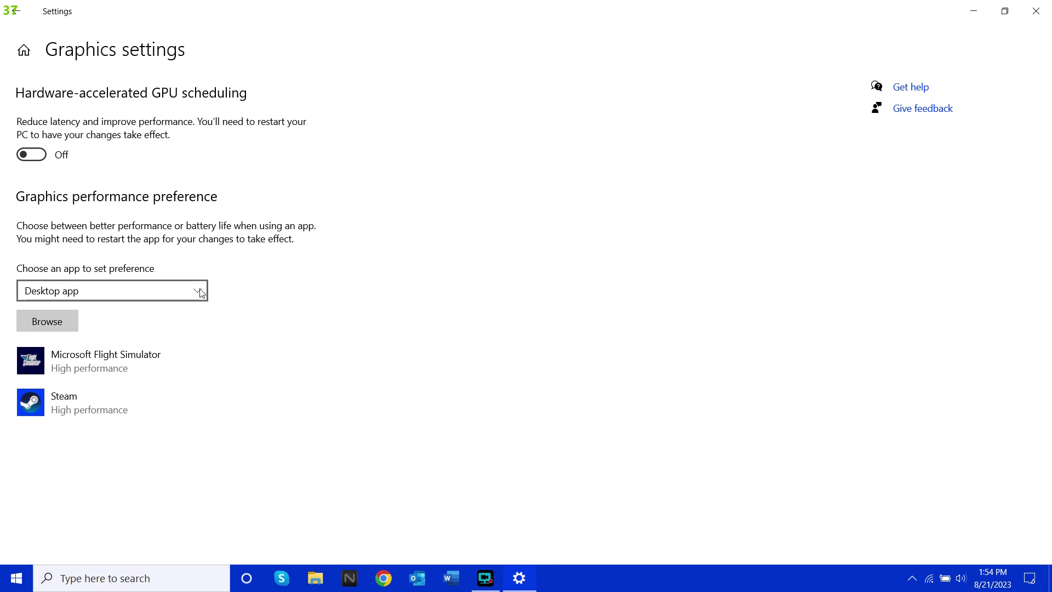
{"action": "left_click", "coordinate": [122, 363]}
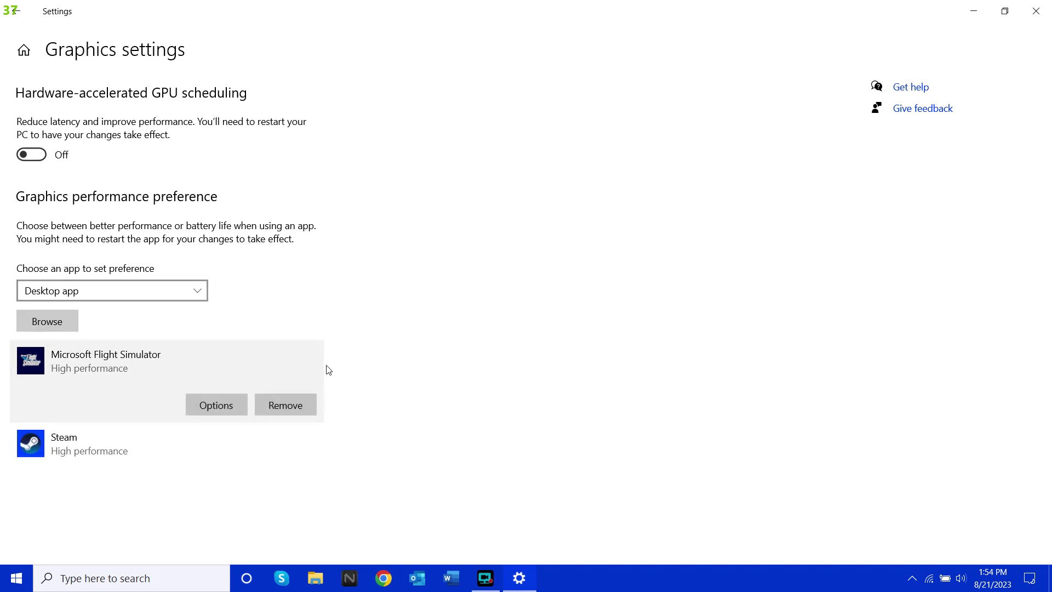
{"action": "left_click", "coordinate": [217, 406]}
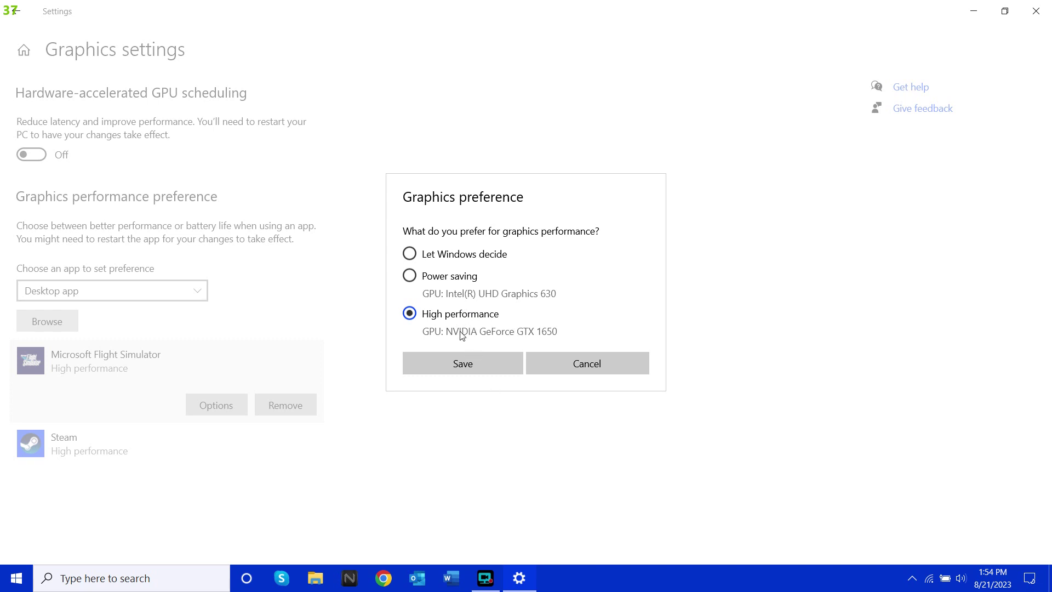
{"action": "left_click", "coordinate": [491, 366]}
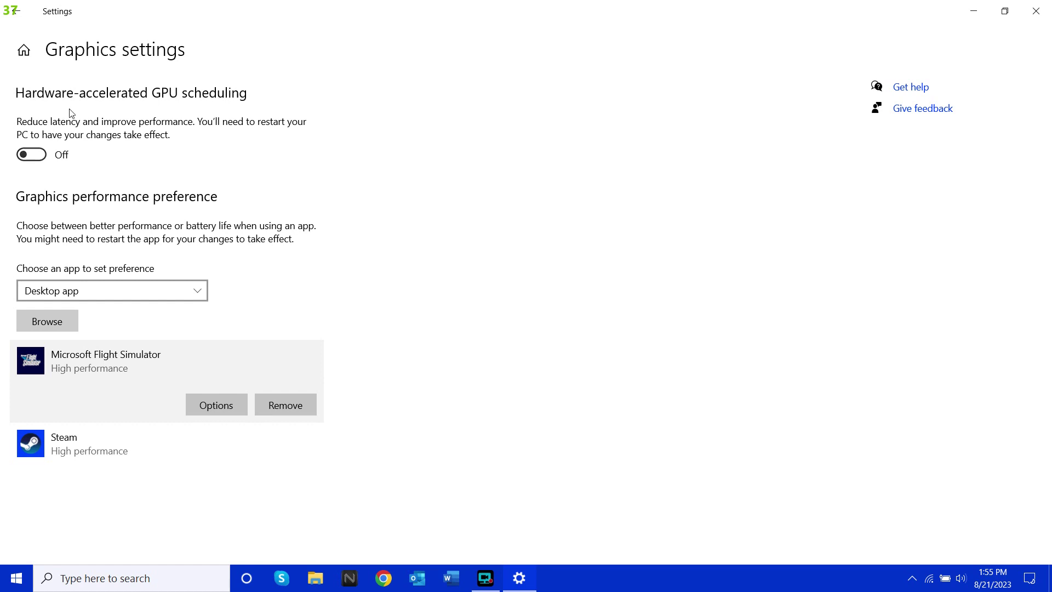
Close Windows Settings and launch NVIDIA Control Panel from the desktop context menu.
{"action": "left_click", "coordinate": [1036, 11]}
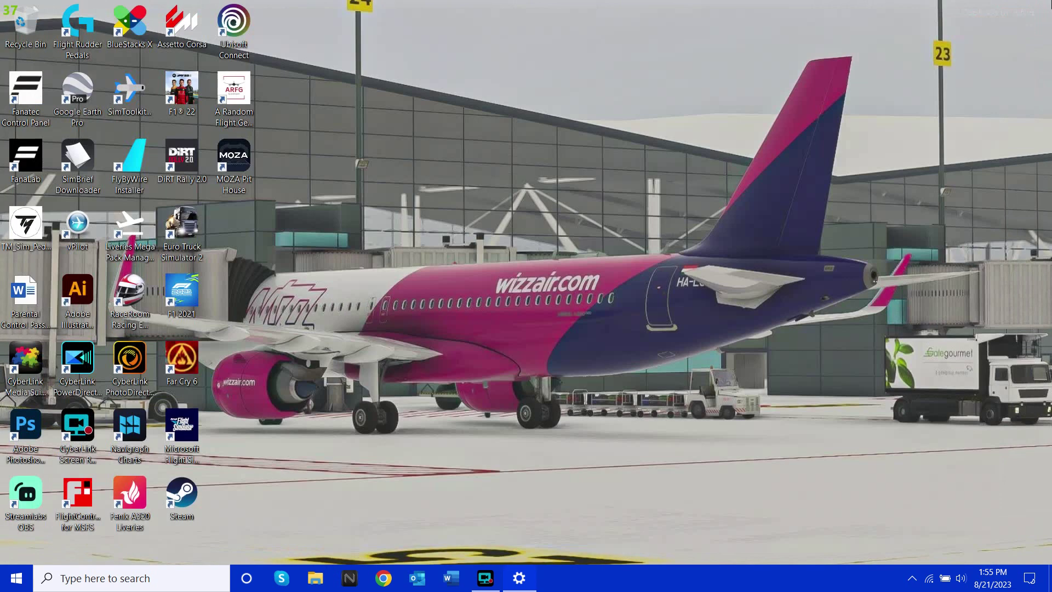
{"action": "right_click", "coordinate": [493, 312]}
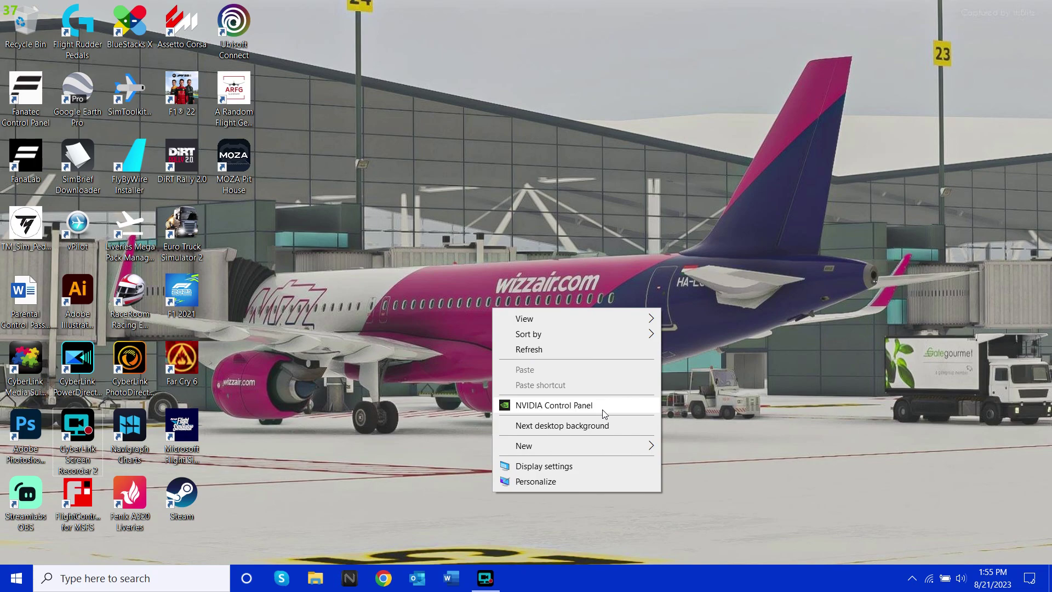
{"action": "left_click", "coordinate": [540, 407]}
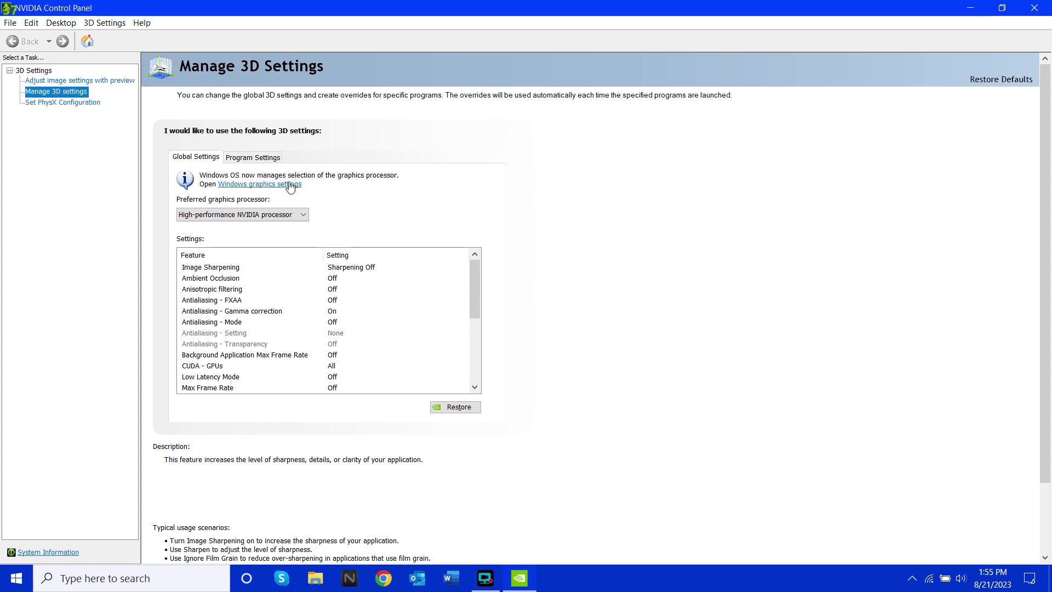
In Program Settings, select Microsoft Flight Simulator with the High-performance NVIDIA processor.
{"action": "left_click", "coordinate": [260, 157]}
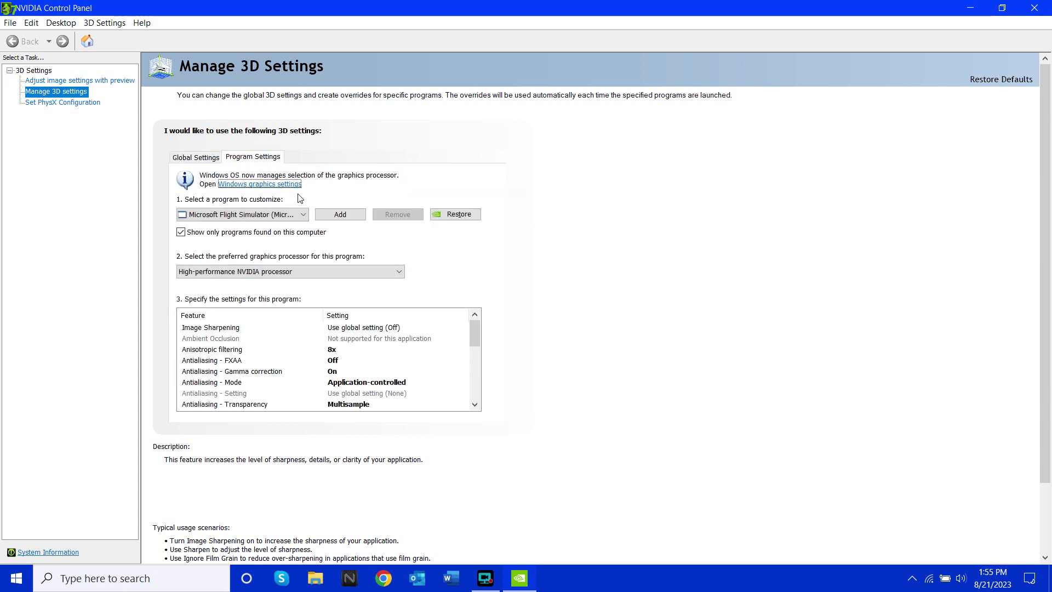
{"action": "left_click", "coordinate": [292, 215]}
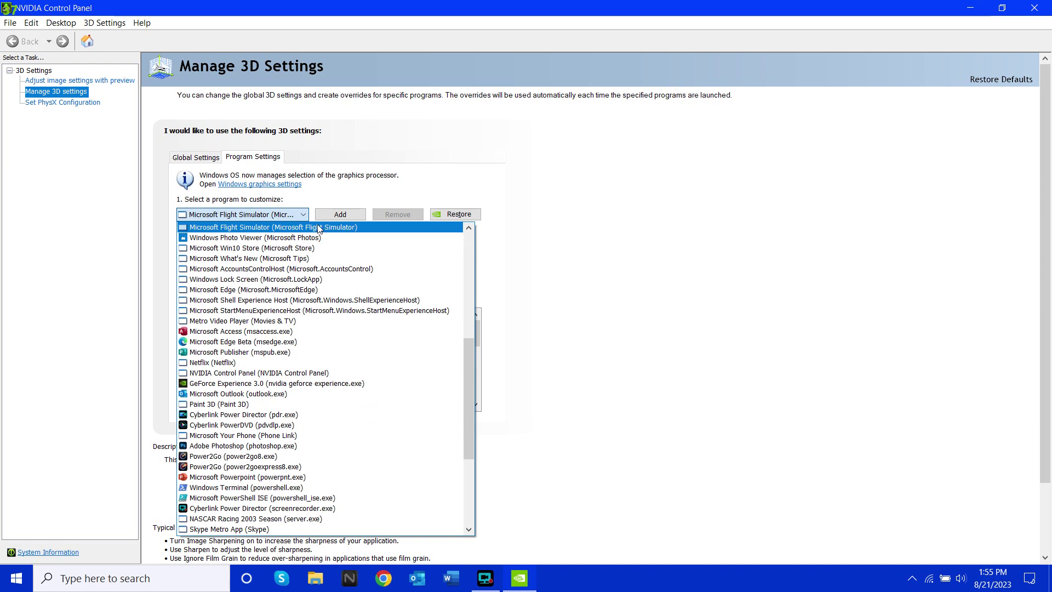
{"action": "left_click", "coordinate": [291, 227]}
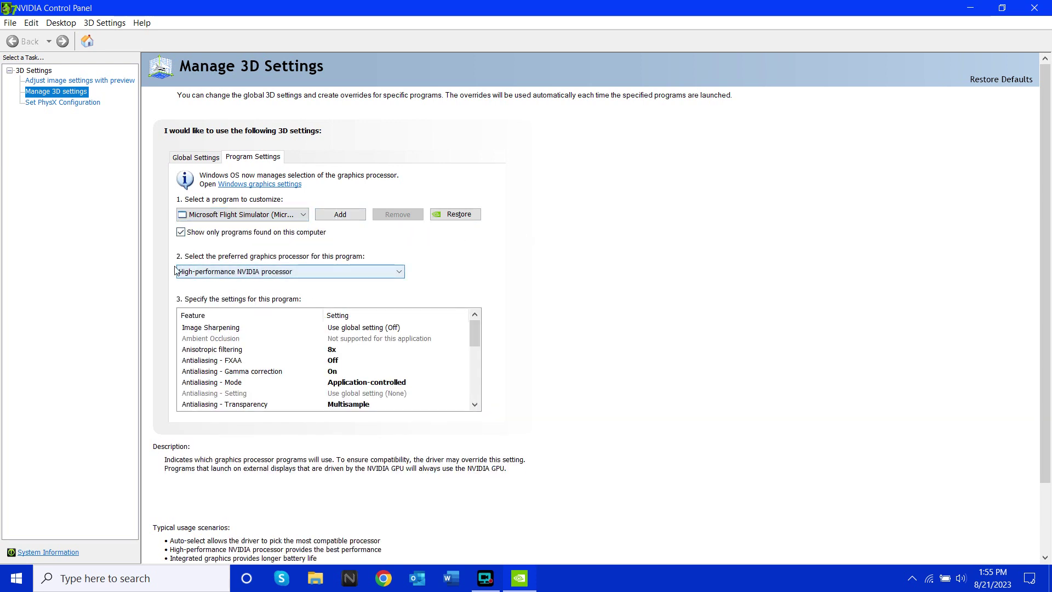
{"action": "left_click", "coordinate": [204, 272]}
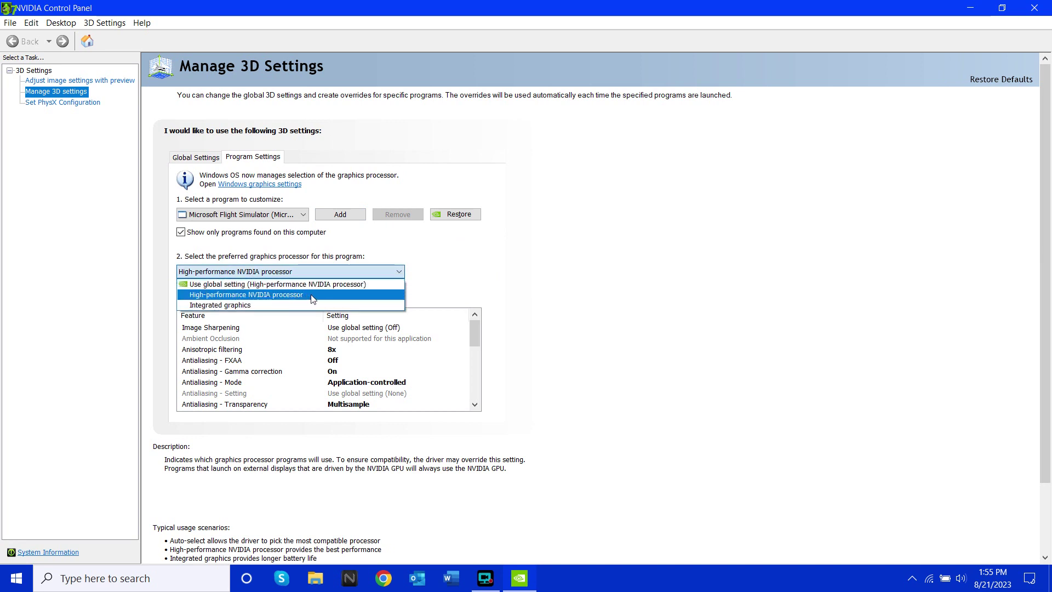
{"action": "left_click", "coordinate": [638, 271]}
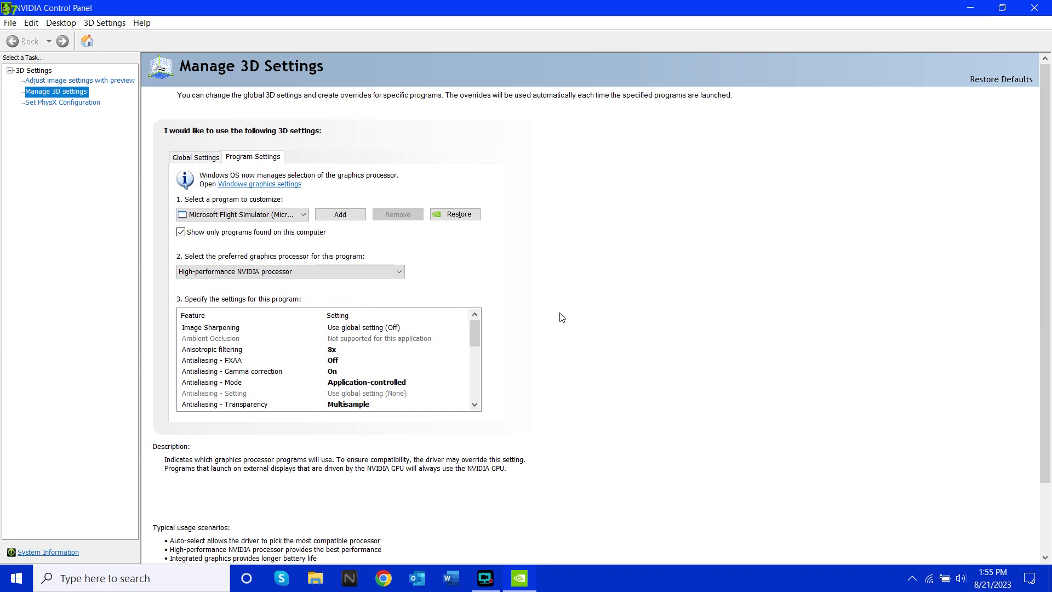
{"action": "mouse_move", "coordinate": [477, 336]}
{"action": "left_mouse_down"}
{"action": "mouse_move", "coordinate": [476, 403]}
{"action": "mouse_move", "coordinate": [475, 336]}
{"action": "left_mouse_up"}
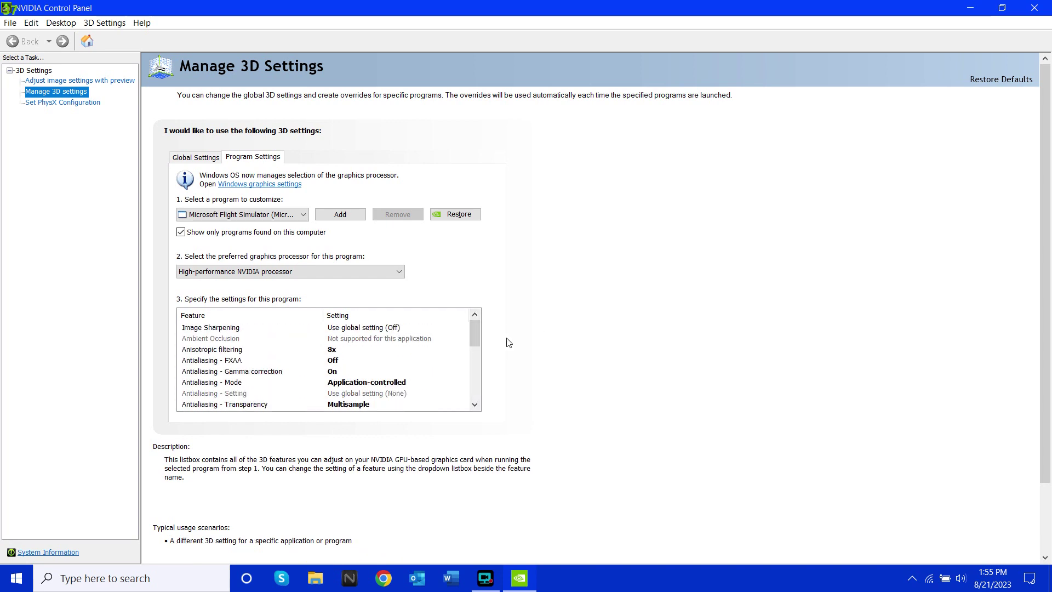
Set anisotropic filtering to 16x, keep FXAA Off, and turn gamma correction On.
{"action": "left_click", "coordinate": [332, 350]}
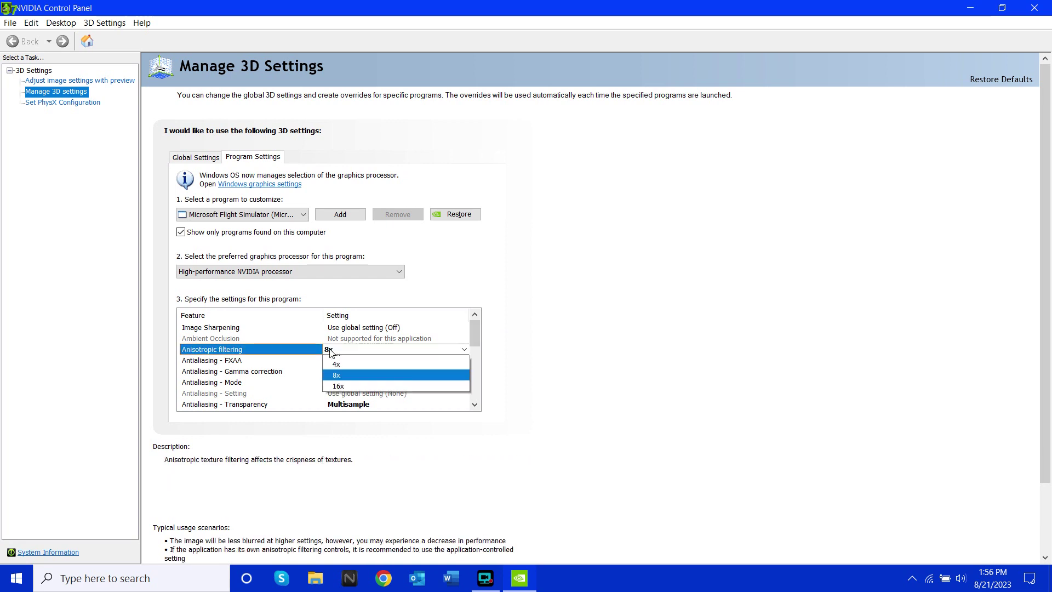
{"action": "left_click", "coordinate": [342, 425]}
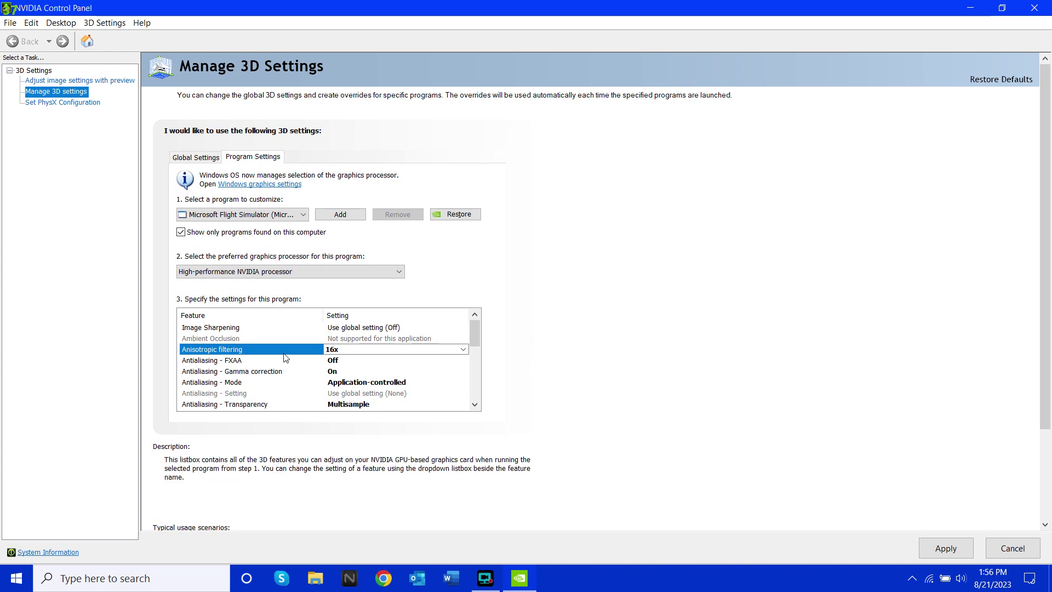
{"action": "left_click", "coordinate": [339, 362]}
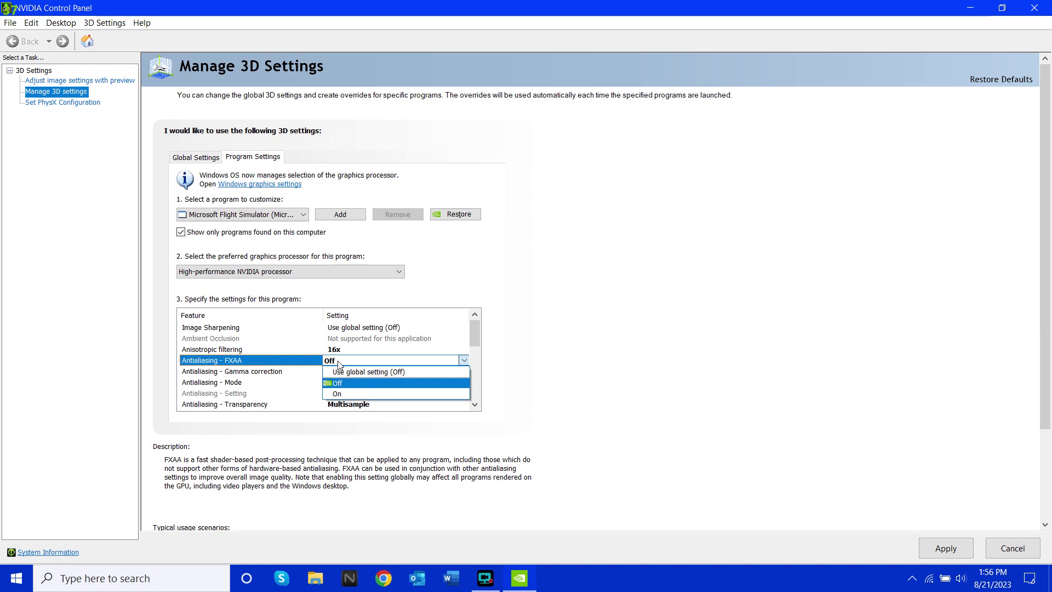
{"action": "left_click", "coordinate": [355, 383]}
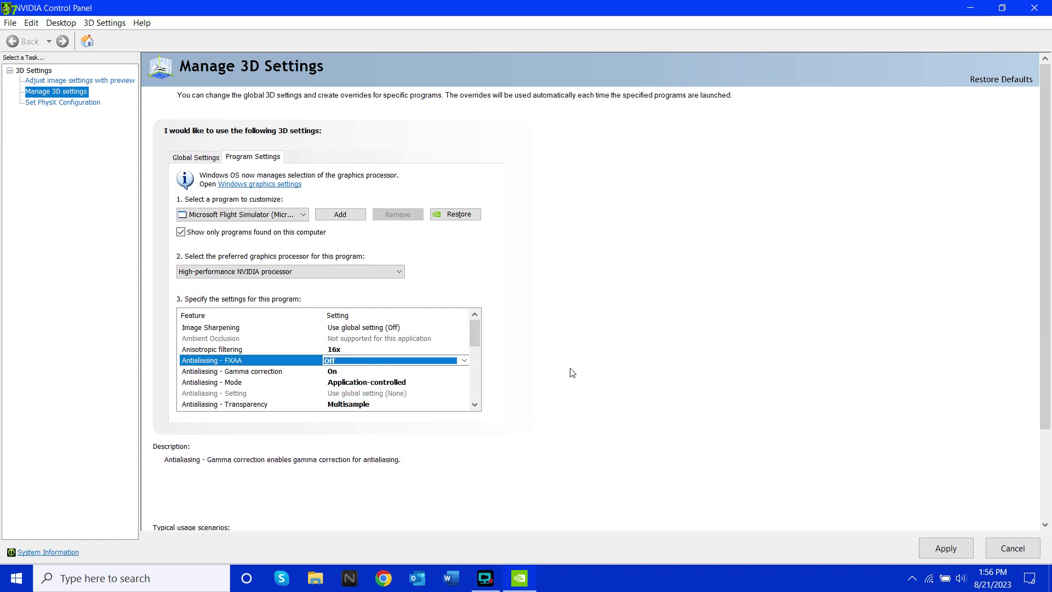
{"action": "left_click", "coordinate": [336, 373]}
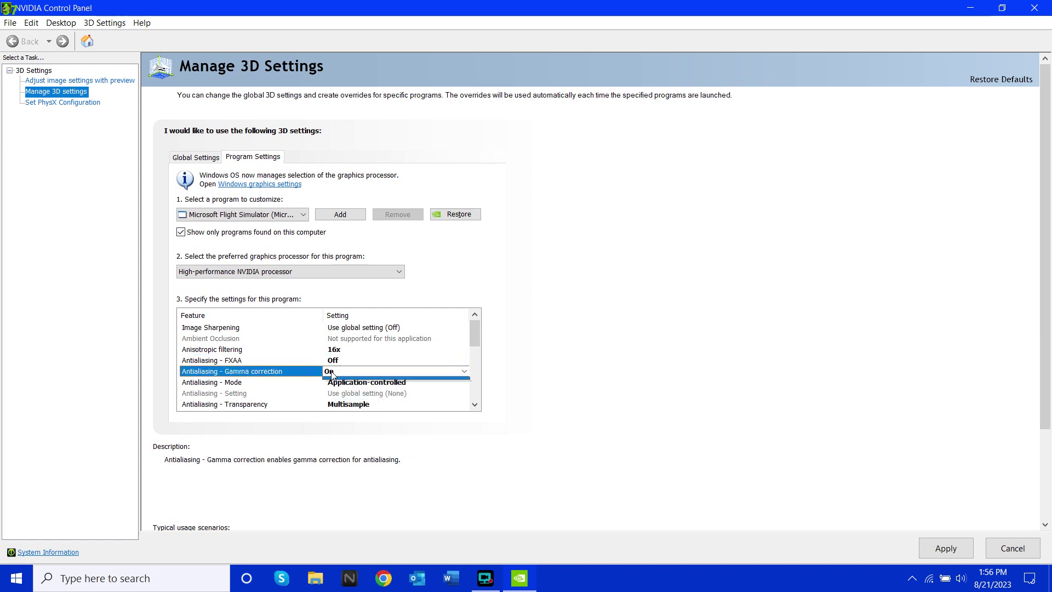
{"action": "left_click", "coordinate": [360, 403]}
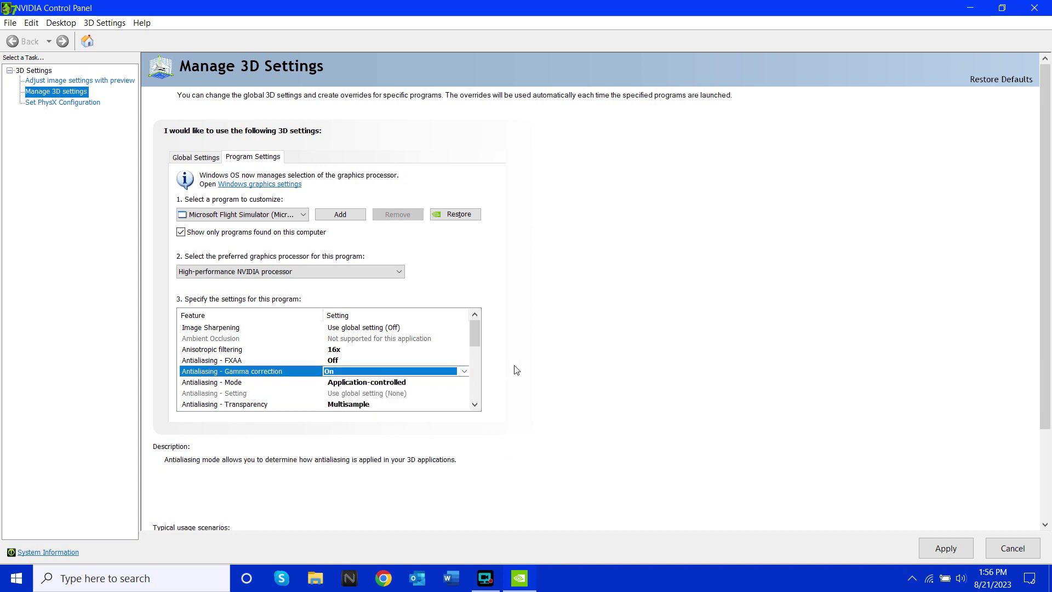
{"action": "scroll", "coordinate": [515, 369], "scroll_direction": "down", "scroll_amount": 1}
Keep antialiasing mode Application-controlled and transparency antialiasing at Multisample.
{"action": "scroll", "coordinate": [457, 335], "scroll_direction": "down", "scroll_amount": 1}
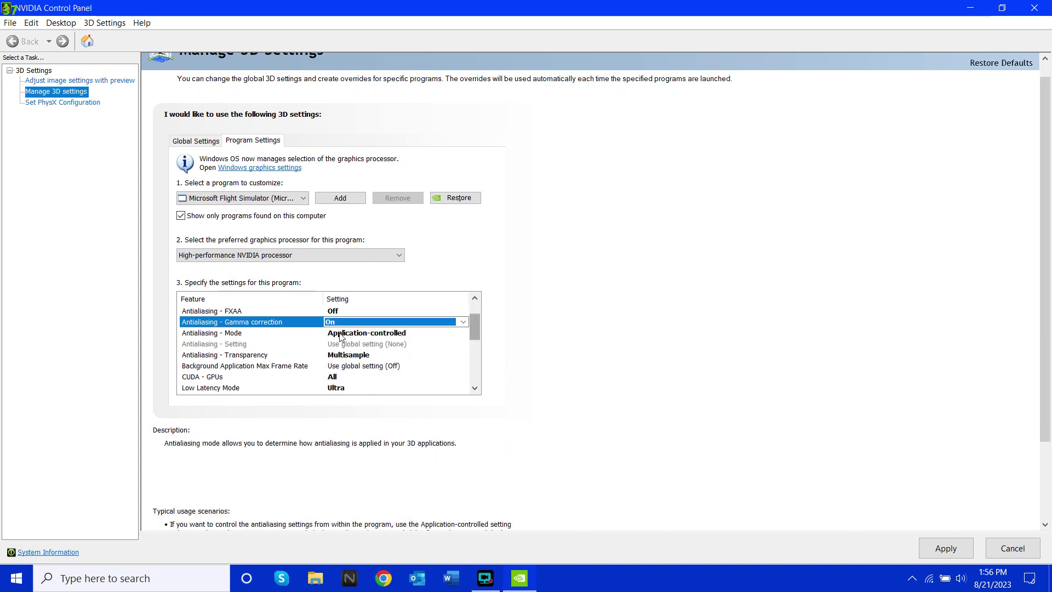
{"action": "left_click", "coordinate": [338, 333]}
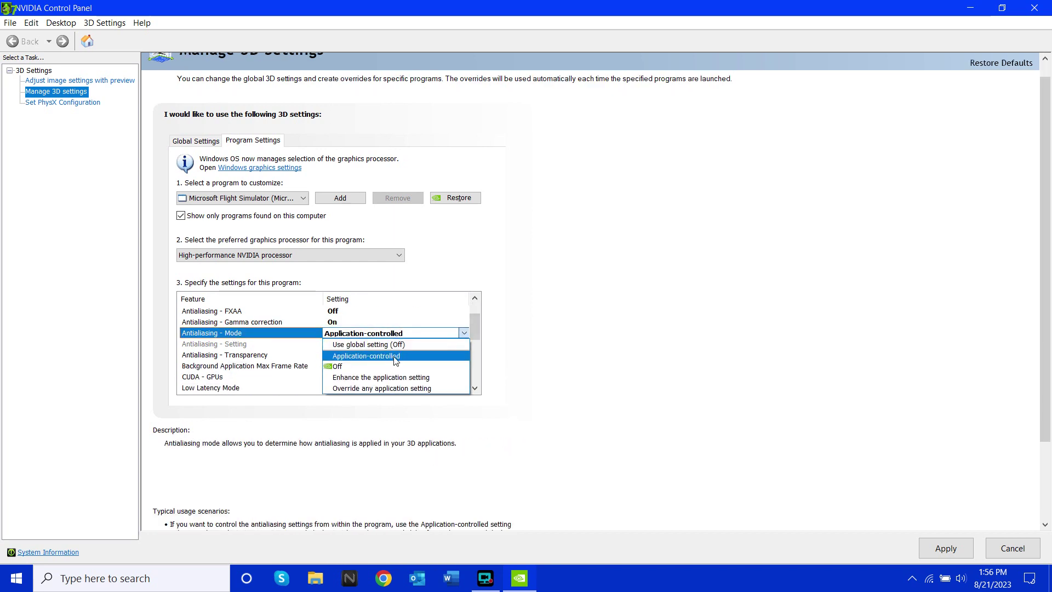
{"action": "left_click", "coordinate": [412, 357]}
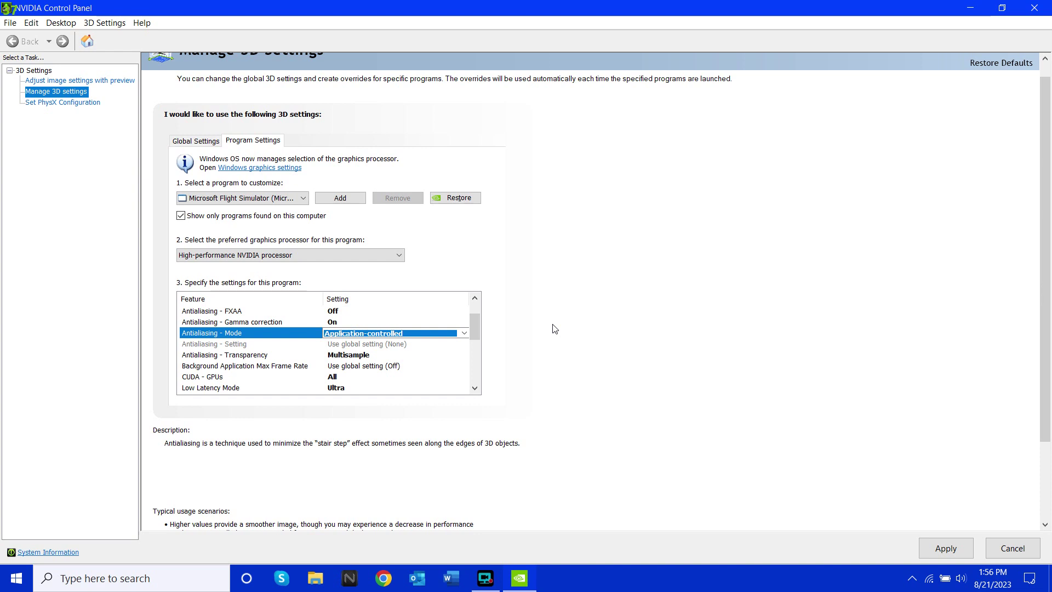
{"action": "left_click", "coordinate": [361, 356]}
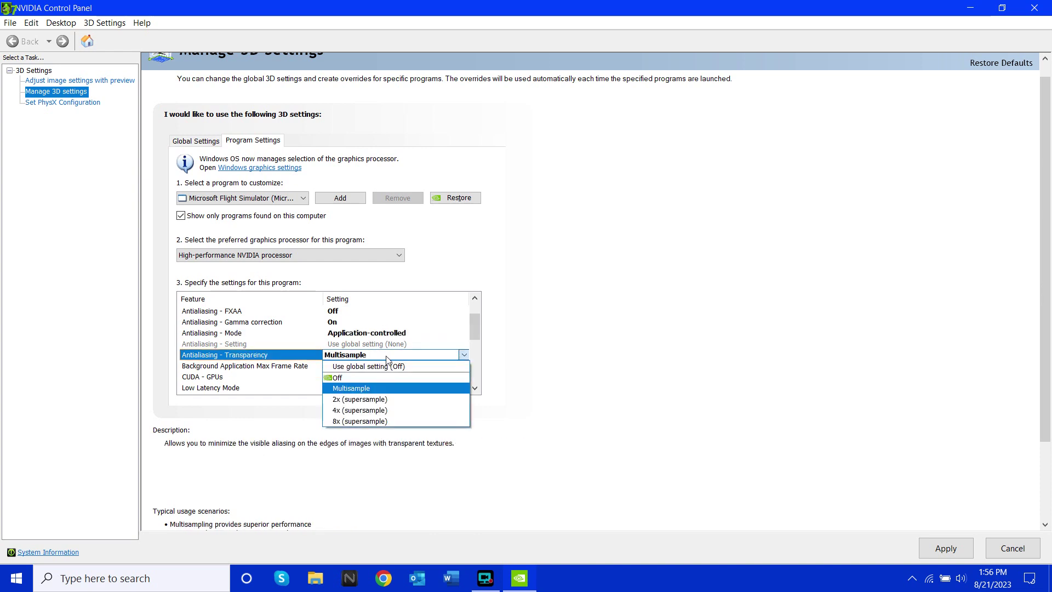
{"action": "left_click", "coordinate": [378, 388]}
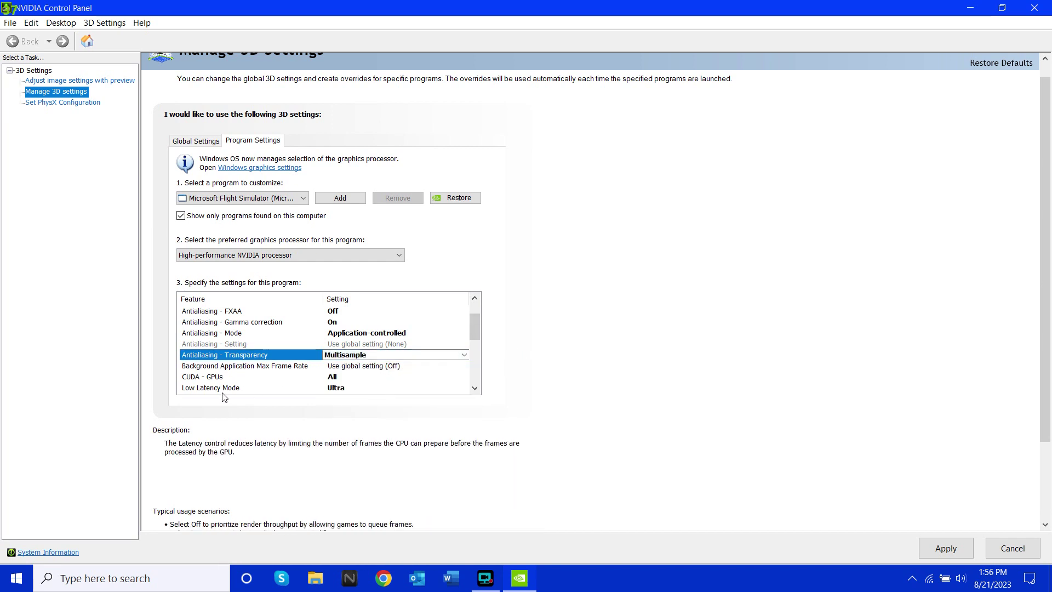
Set CUDA to use the GTX 1650 and confirm FXAA stays Off.
{"action": "left_click", "coordinate": [349, 378]}
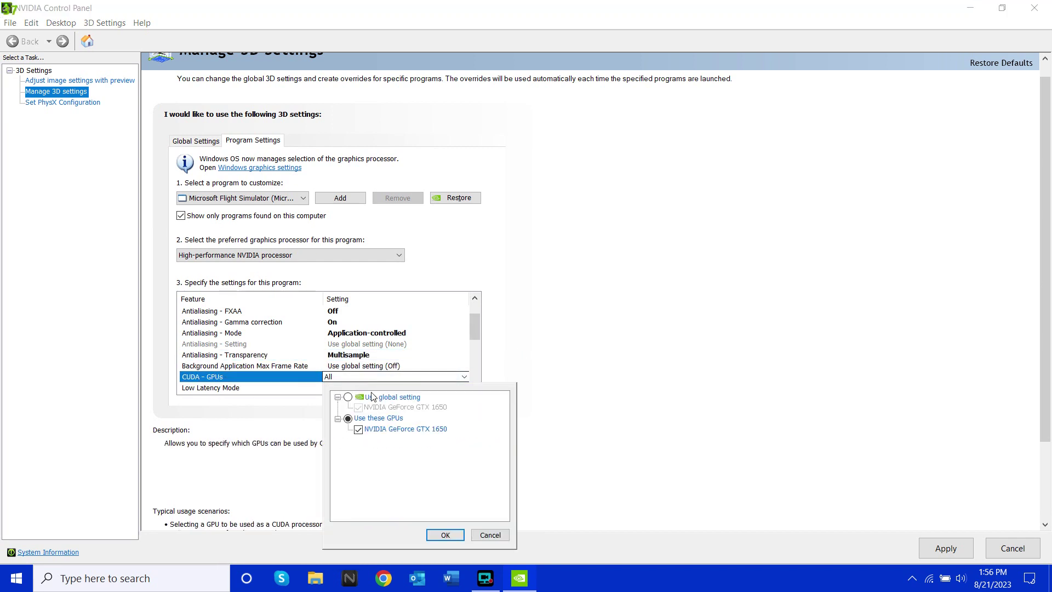
{"action": "left_click", "coordinate": [348, 420]}
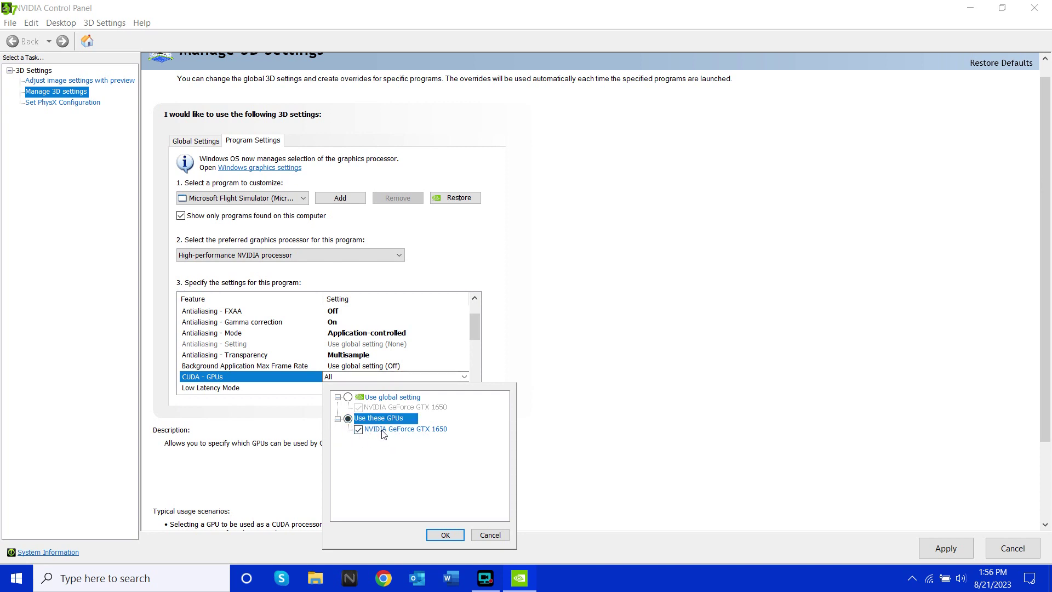
{"action": "left_click", "coordinate": [445, 535]}
{"action": "scroll", "coordinate": [472, 324], "scroll_direction": "up", "scroll_amount": 1}
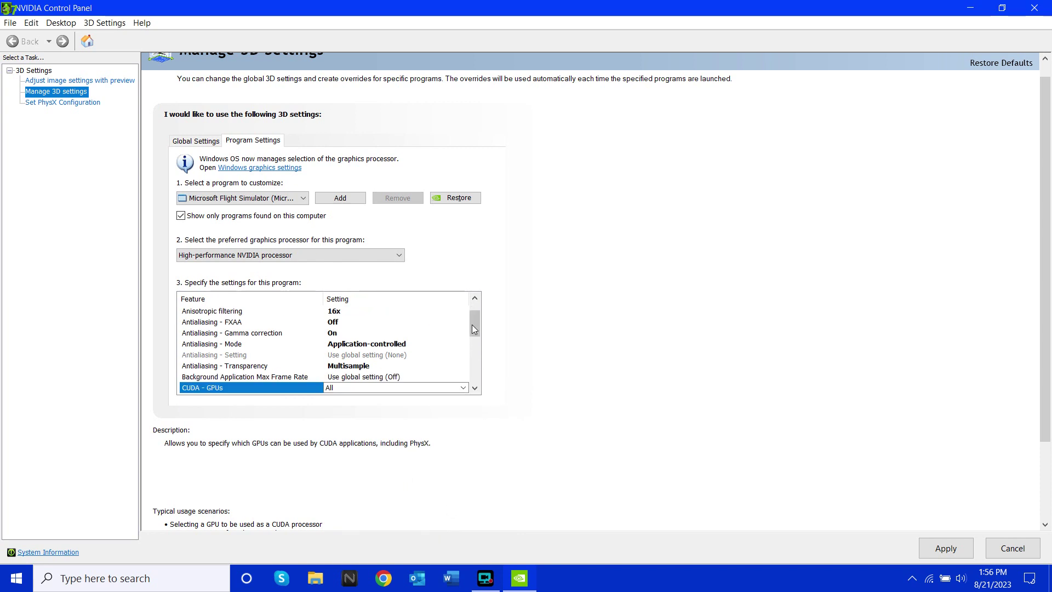
{"action": "left_click", "coordinate": [465, 322]}
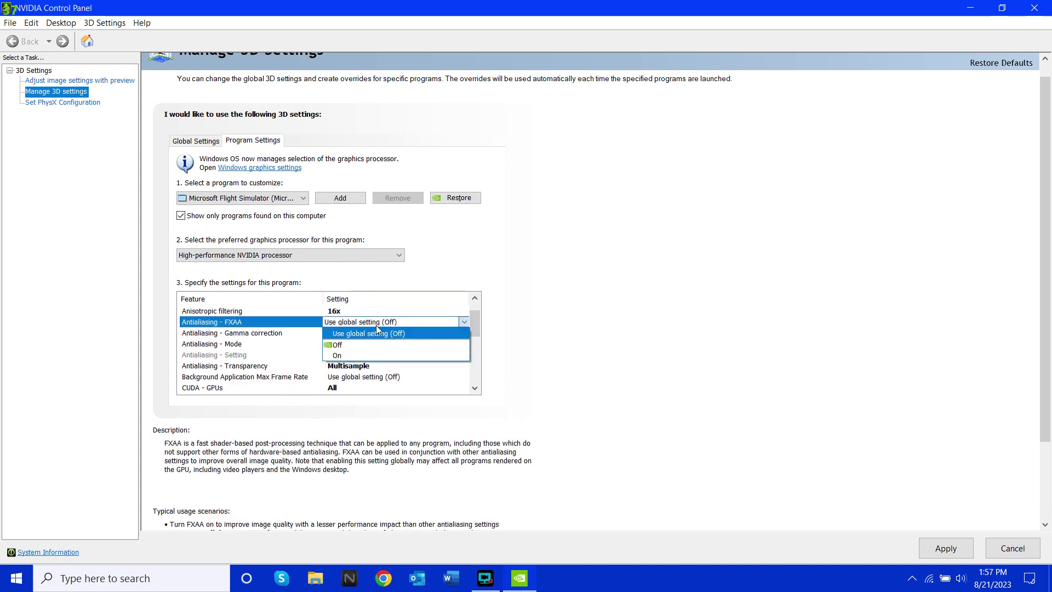
{"action": "left_click", "coordinate": [525, 354]}
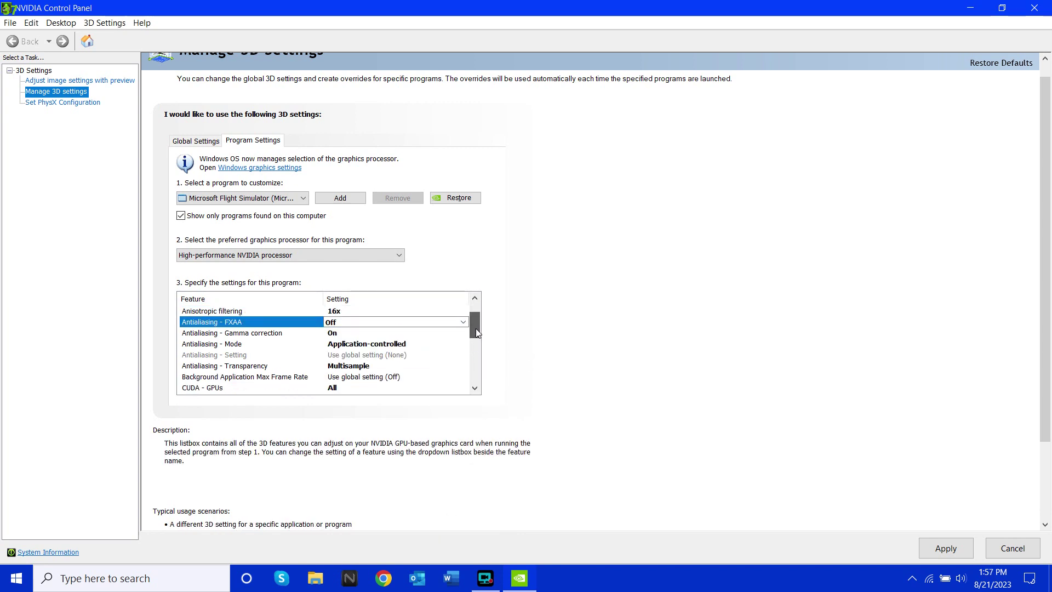
{"action": "left_click", "coordinate": [385, 324]}
{"action": "left_click", "coordinate": [376, 348]}
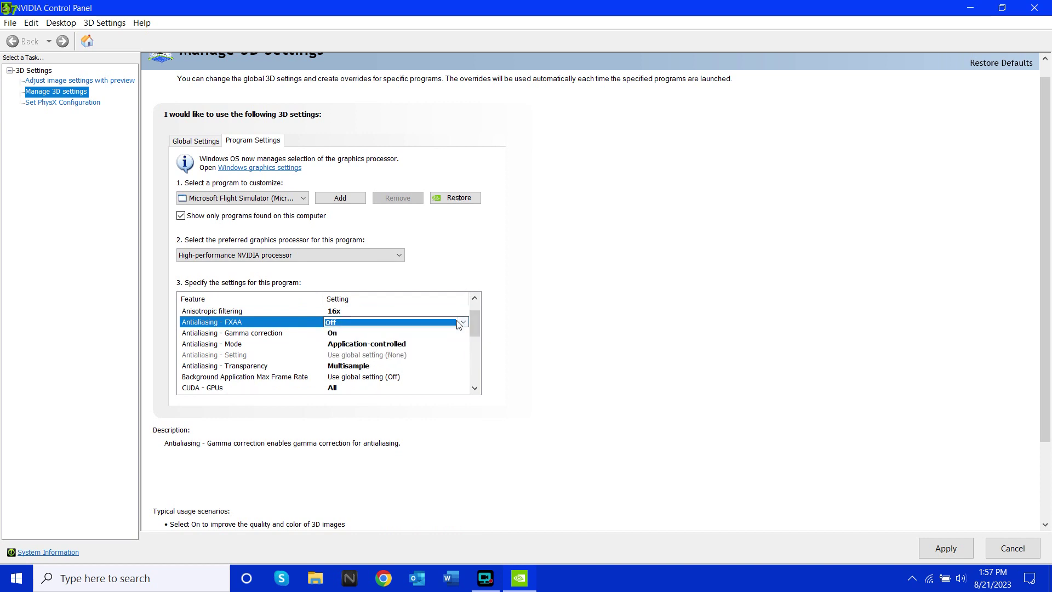
{"action": "scroll", "coordinate": [478, 324], "scroll_direction": "down", "scroll_amount": 3}
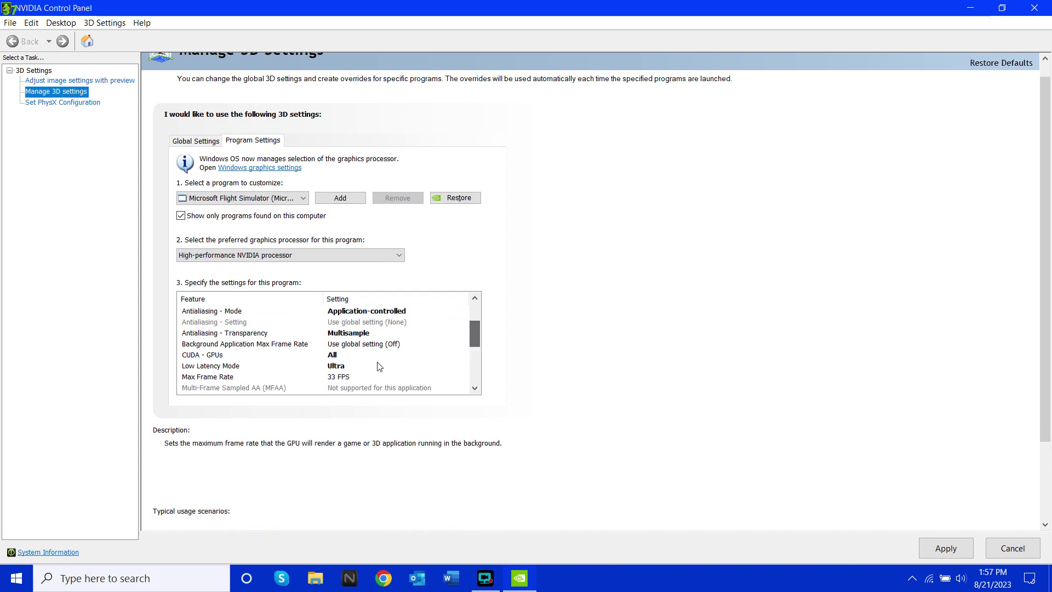
{"action": "left_click", "coordinate": [339, 355]}
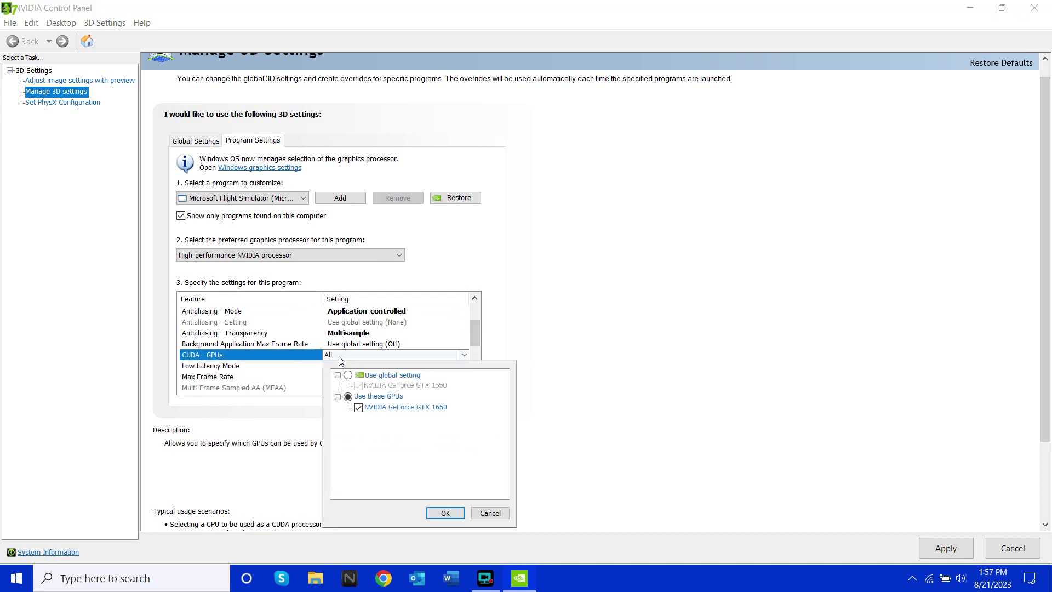
{"action": "left_click", "coordinate": [444, 513]}
{"action": "left_click_drag", "start_coordinate": [475, 328], "coordinate": [474, 351]}
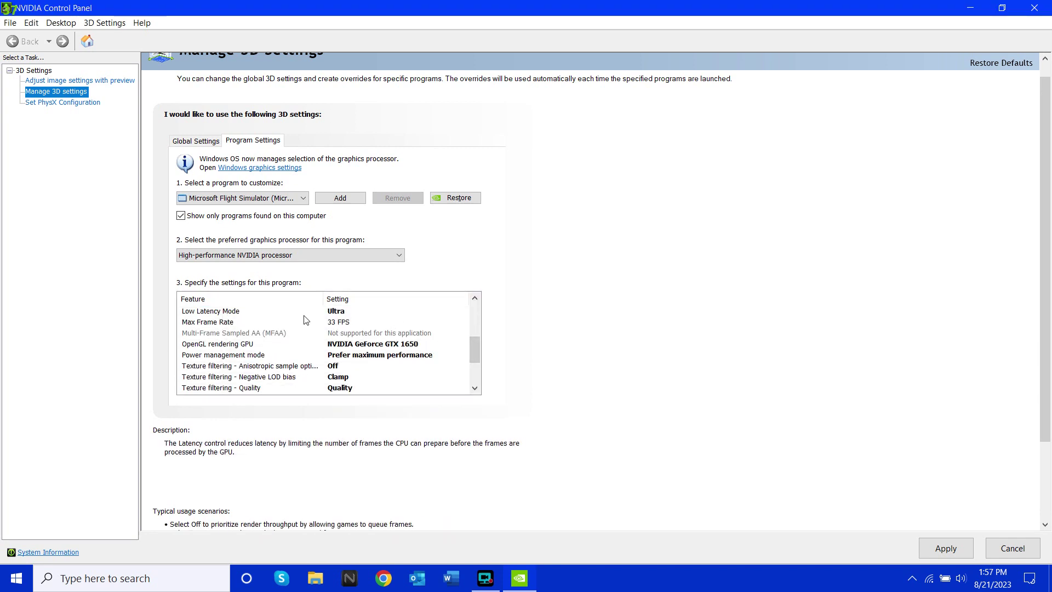
Keep Low Latency Mode at Ultra and bring up the Max Frame Rate setting.
{"action": "left_click", "coordinate": [337, 312]}
{"action": "left_click", "coordinate": [366, 345]}
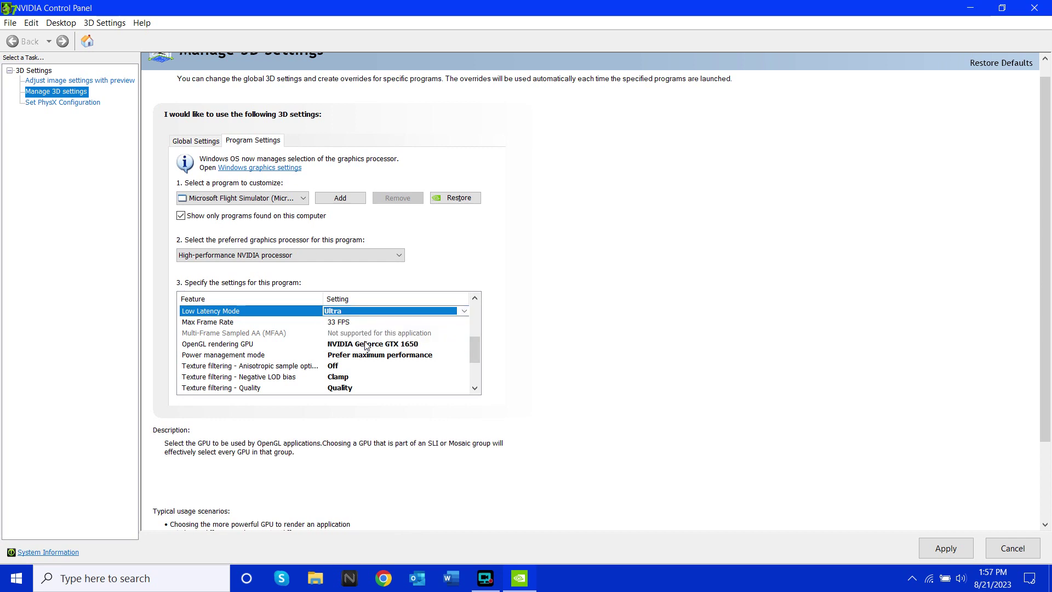
{"action": "left_click", "coordinate": [362, 324]}
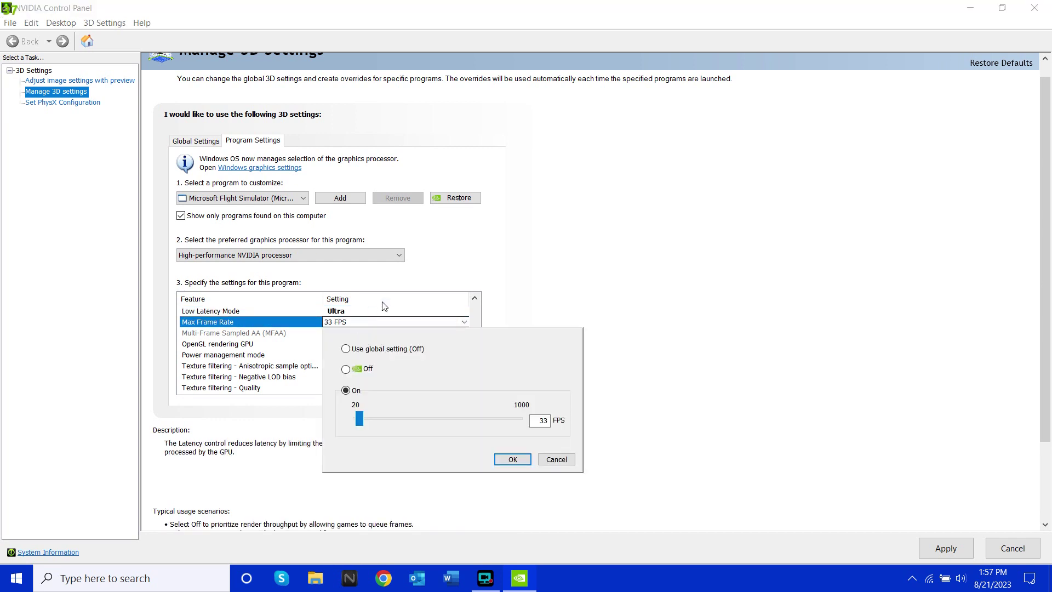
Keep the Max Frame Rate value at 33 FPS and confirm with OK.
{"action": "double_click", "coordinate": [539, 421]}
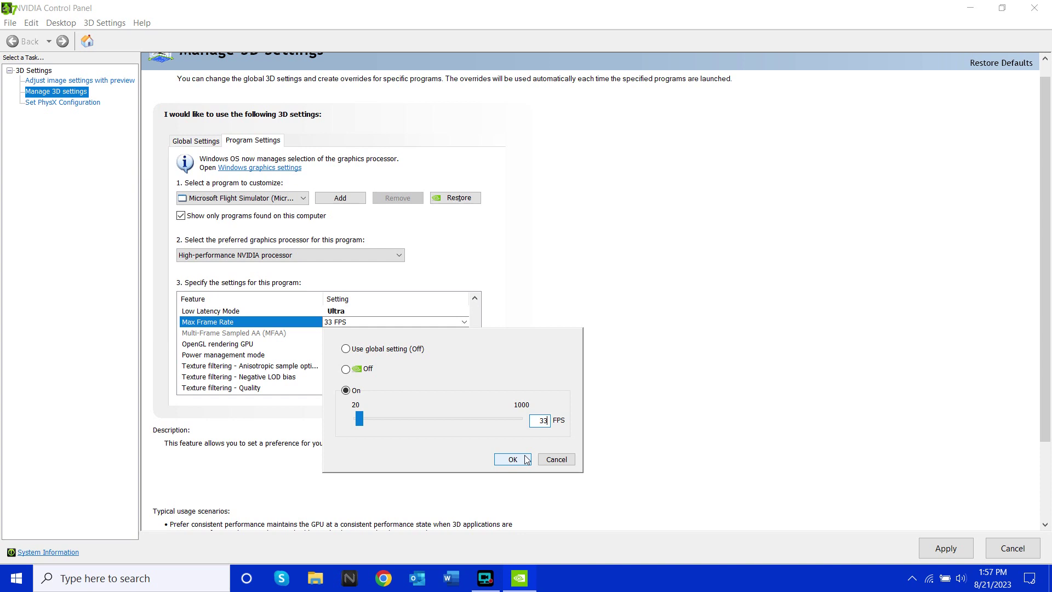
{"action": "left_click", "coordinate": [517, 460]}
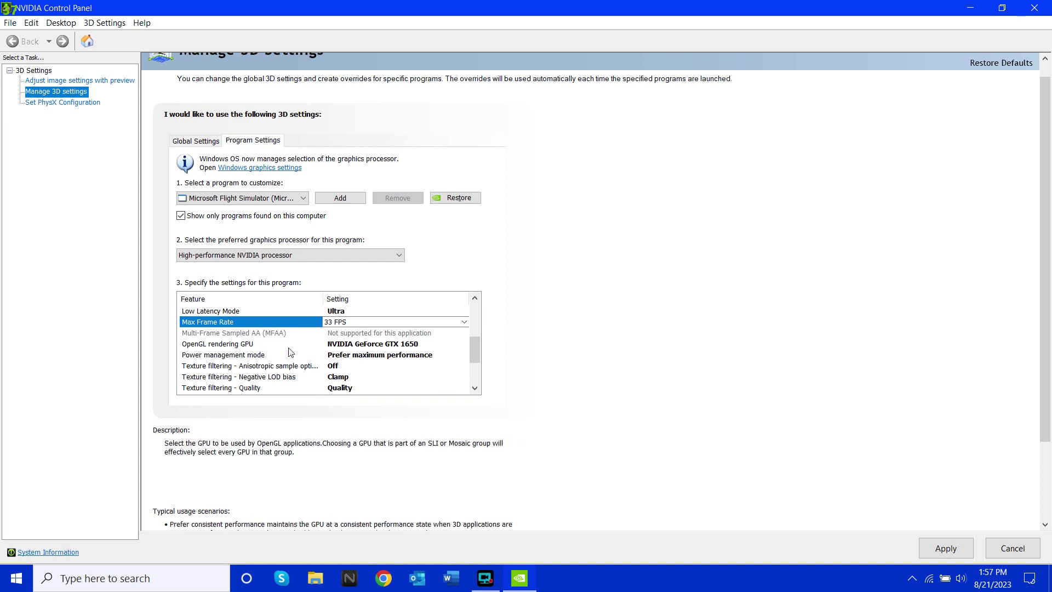
Keep OpenGL rendering on the GTX 1650 and power management at Prefer maximum performance.
{"action": "left_click", "coordinate": [346, 345]}
{"action": "left_click", "coordinate": [351, 344]}
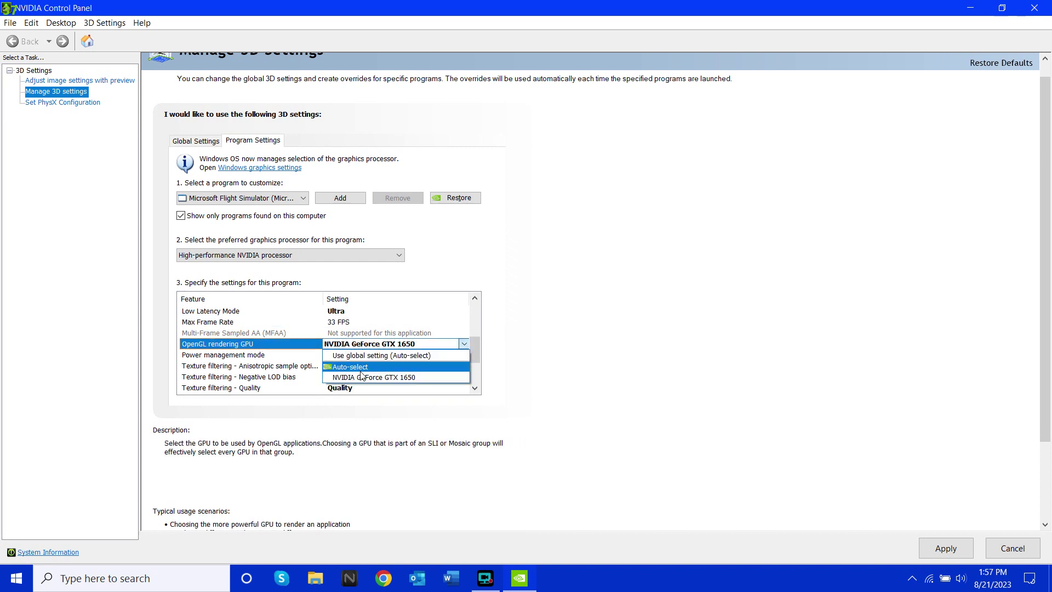
{"action": "left_click", "coordinate": [397, 377]}
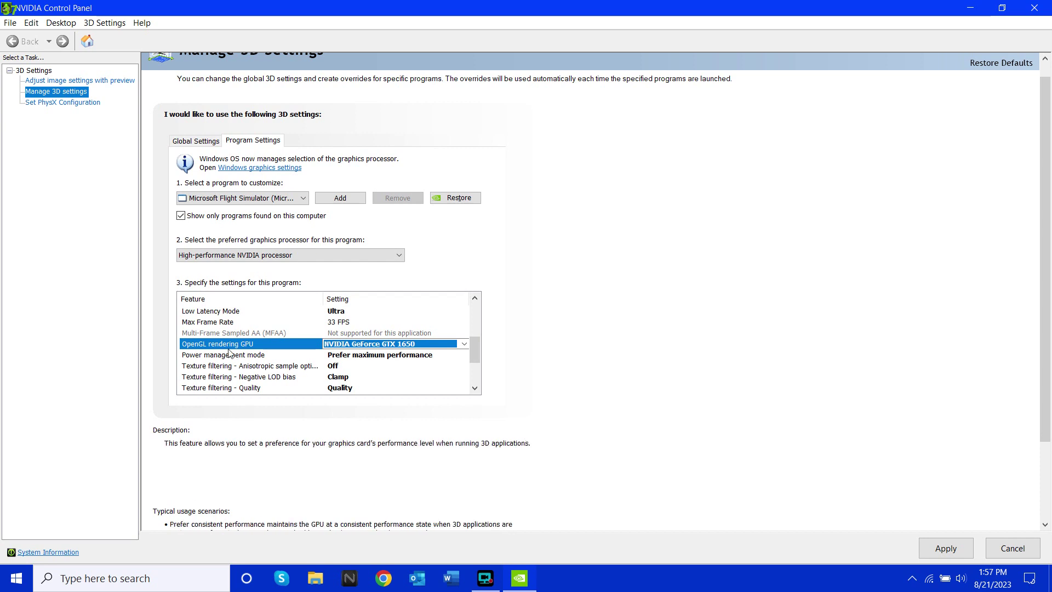
{"action": "left_click", "coordinate": [340, 354]}
{"action": "left_click", "coordinate": [359, 355]}
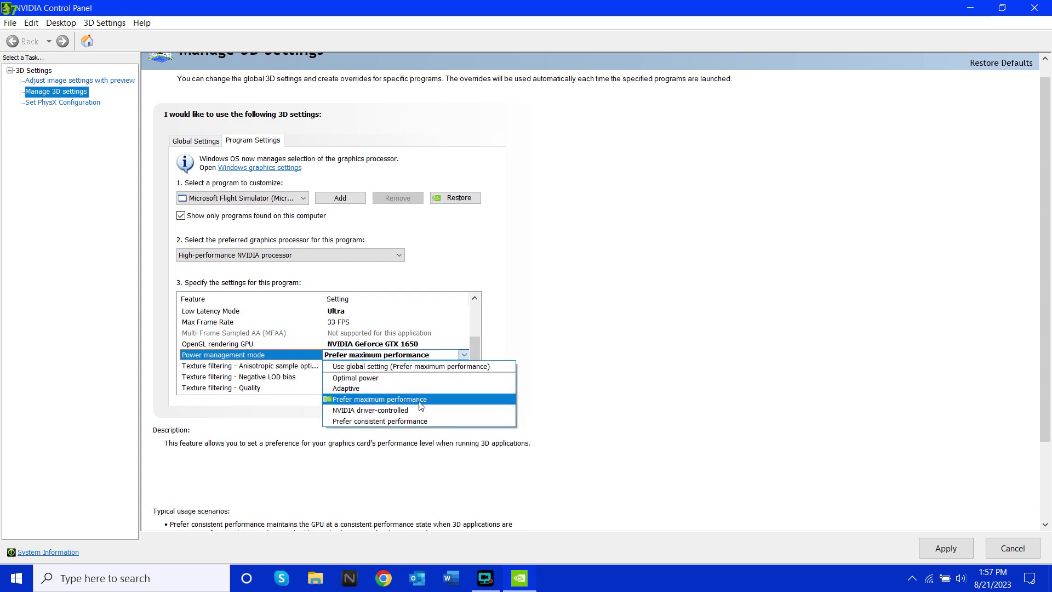
{"action": "left_click", "coordinate": [443, 404]}
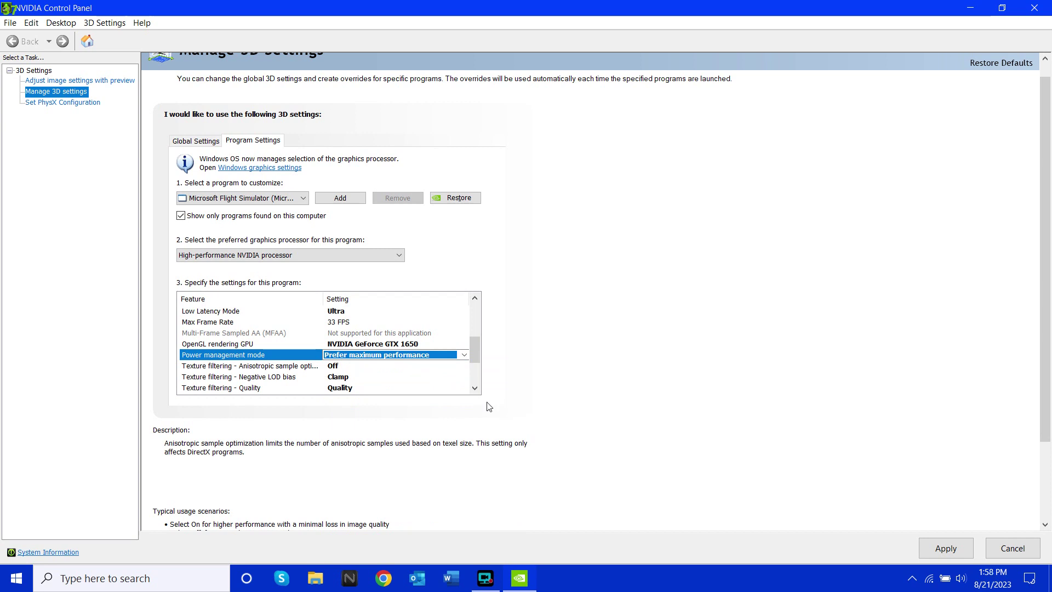
Set anisotropic sample optimization to Off and negative LOD bias to Clamp.
{"action": "left_click", "coordinate": [349, 370]}
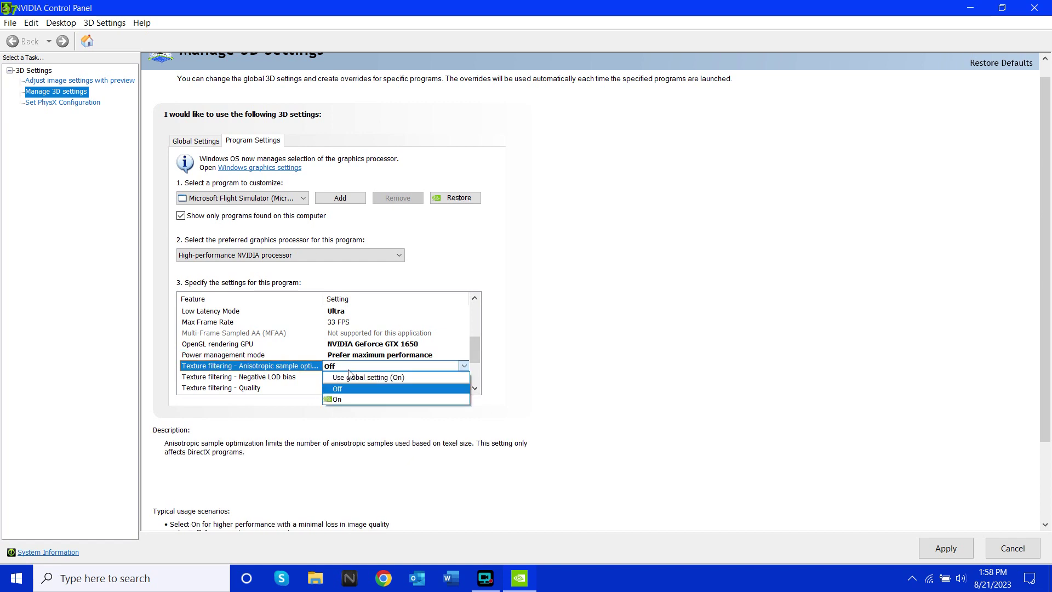
{"action": "left_click", "coordinate": [403, 385]}
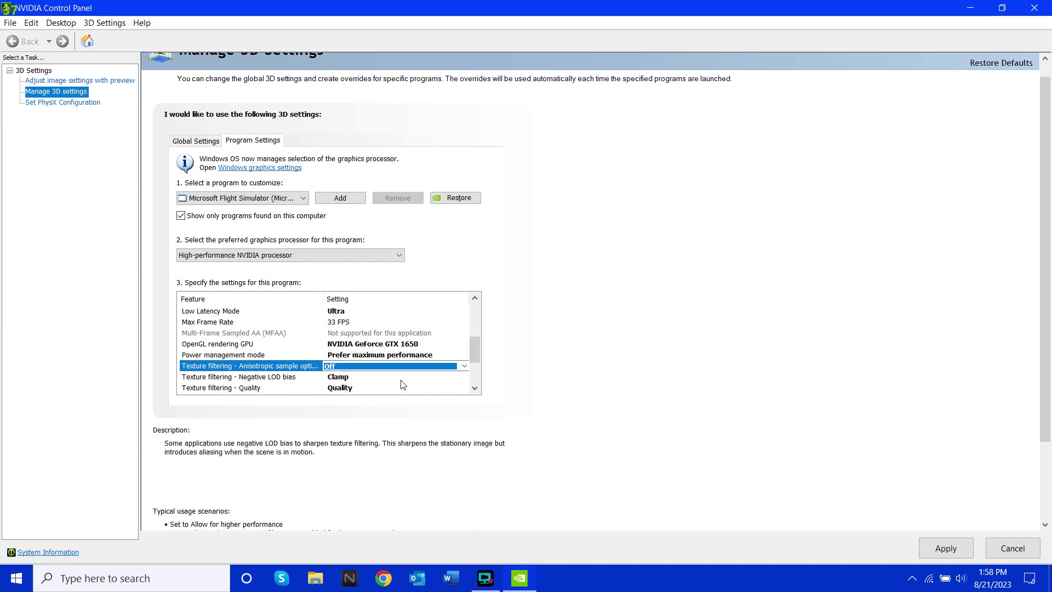
{"action": "left_click", "coordinate": [388, 378]}
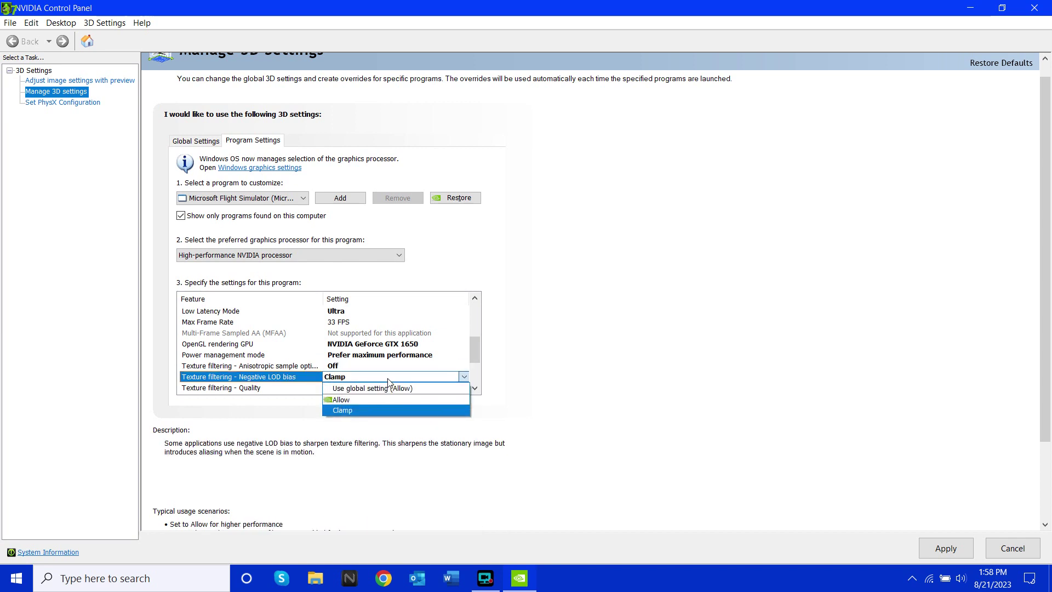
{"action": "left_click", "coordinate": [367, 409]}
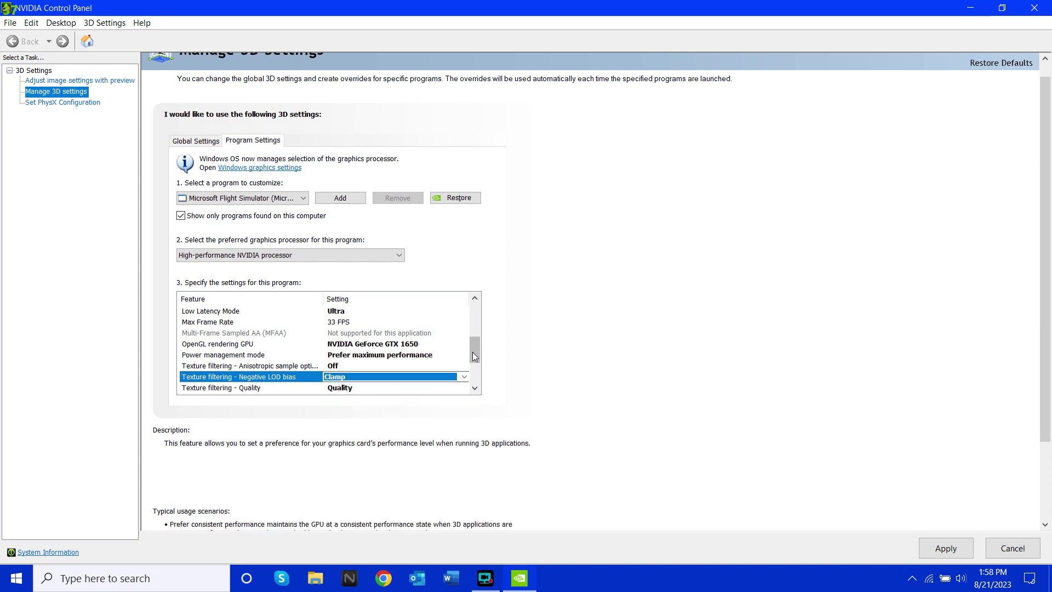
{"action": "scroll", "coordinate": [474, 359], "scroll_direction": "down", "scroll_amount": 5}
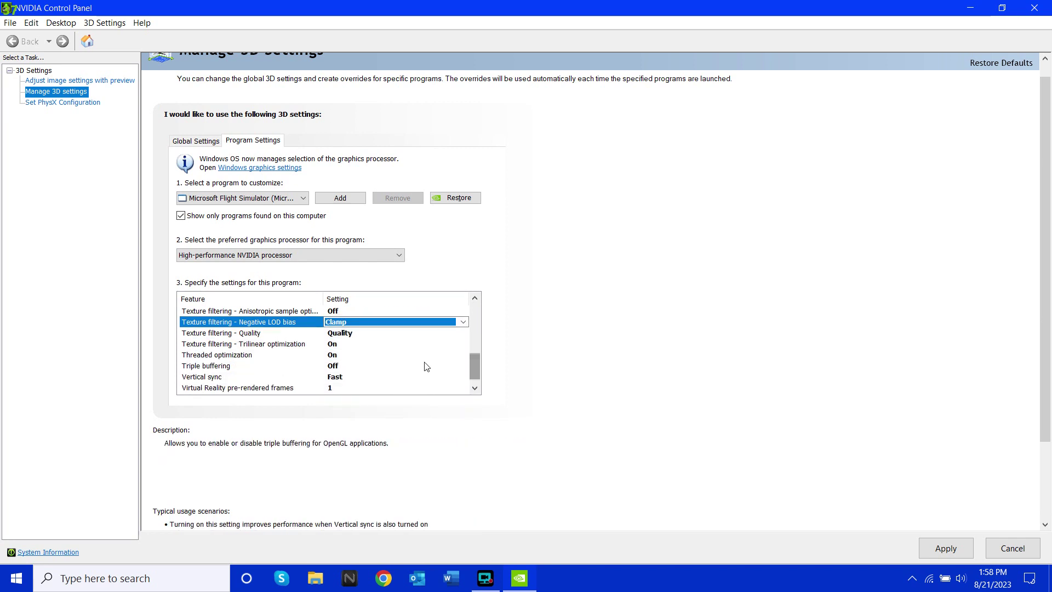
Keep texture filtering quality at Quality and turn trilinear and threaded optimization On.
{"action": "left_click", "coordinate": [347, 336]}
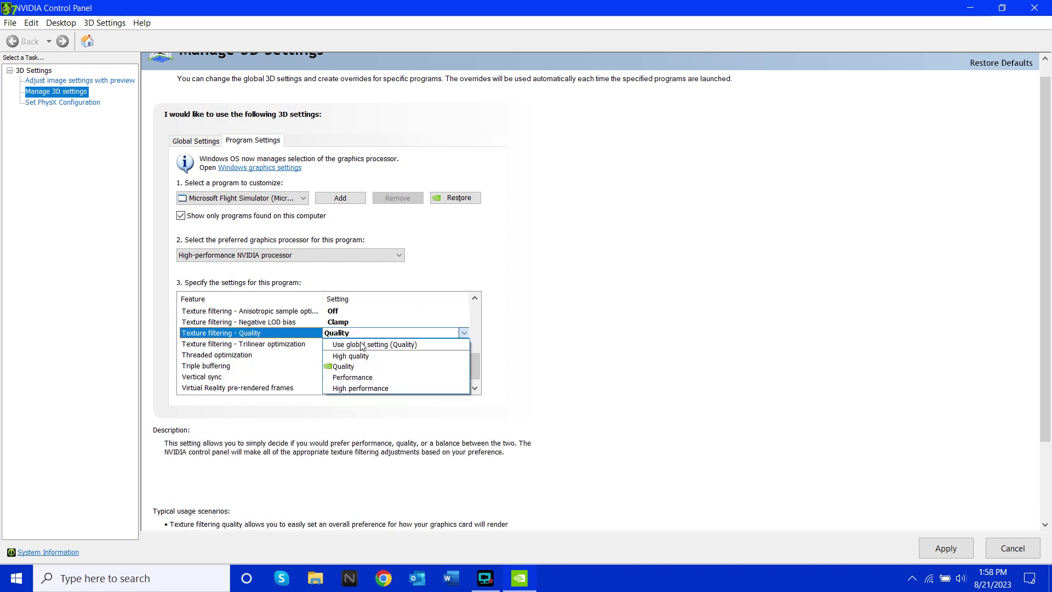
{"action": "left_click", "coordinate": [370, 369]}
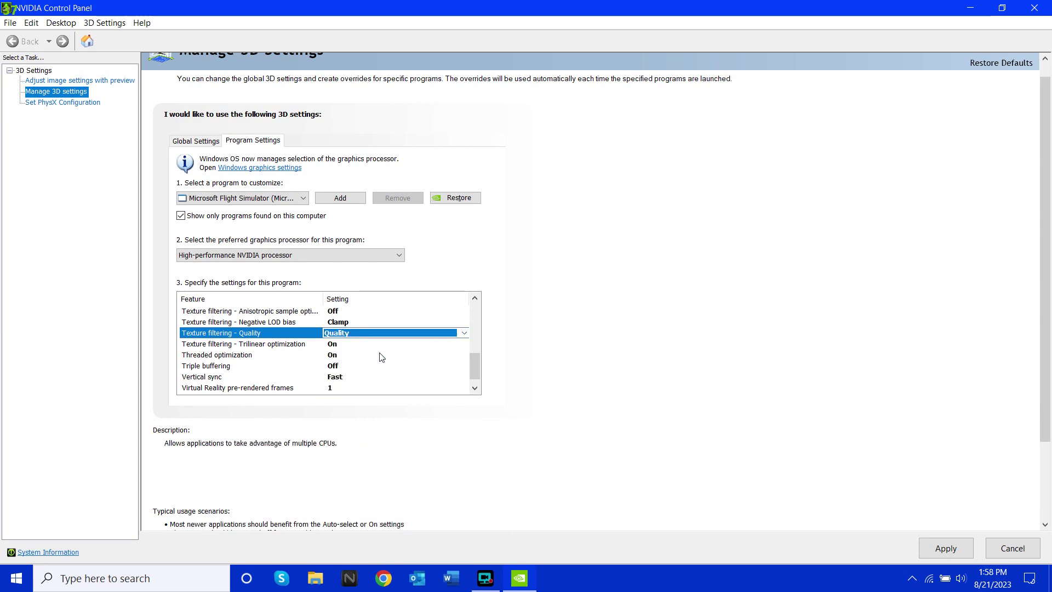
{"action": "left_click", "coordinate": [338, 345]}
{"action": "left_click", "coordinate": [338, 344]}
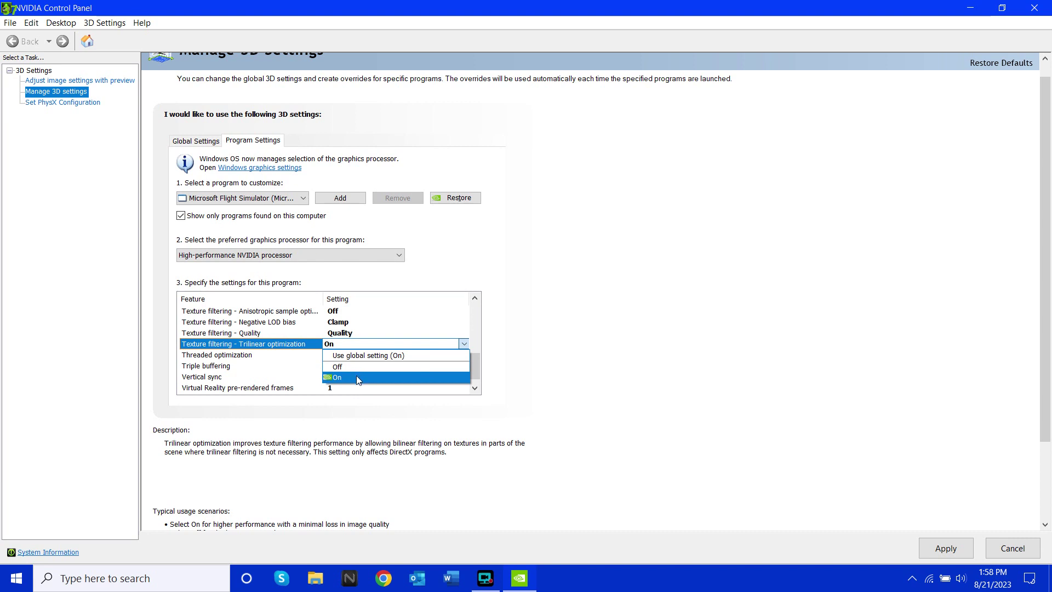
{"action": "left_click", "coordinate": [356, 378]}
{"action": "left_click", "coordinate": [356, 355]}
{"action": "left_click", "coordinate": [357, 355]}
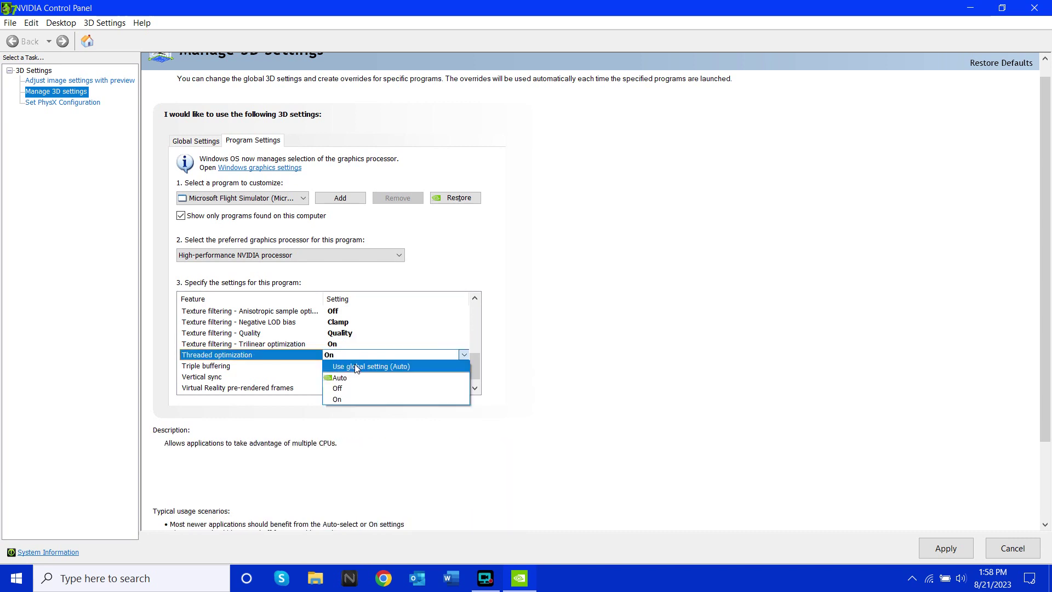
{"action": "left_click", "coordinate": [353, 398]}
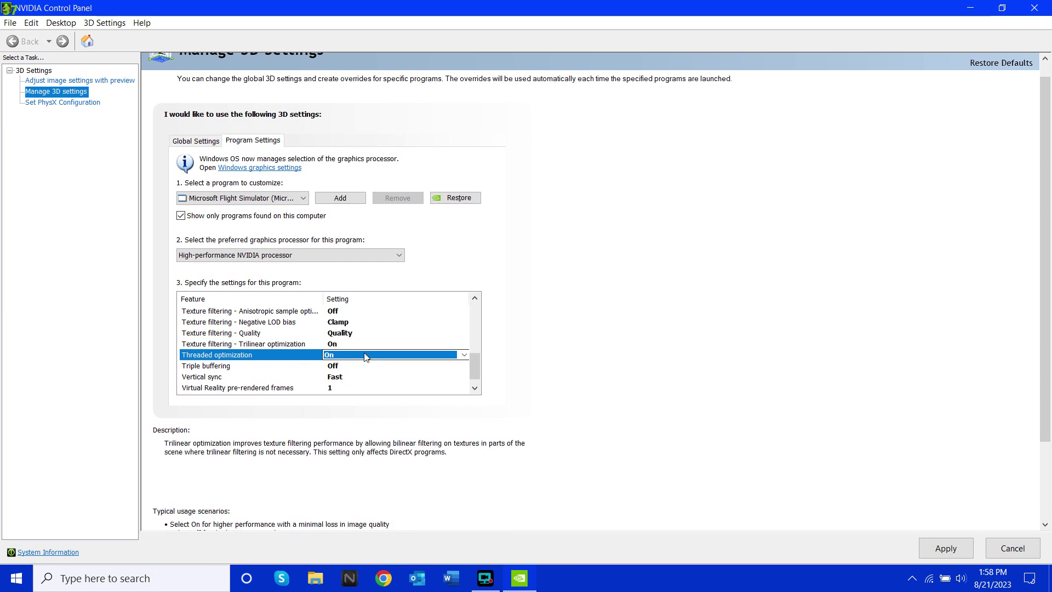
Set triple buffering Off, vertical sync Fast, VR pre-rendered frames 1, apply, then view PhysX configuration.
{"action": "left_click", "coordinate": [346, 366]}
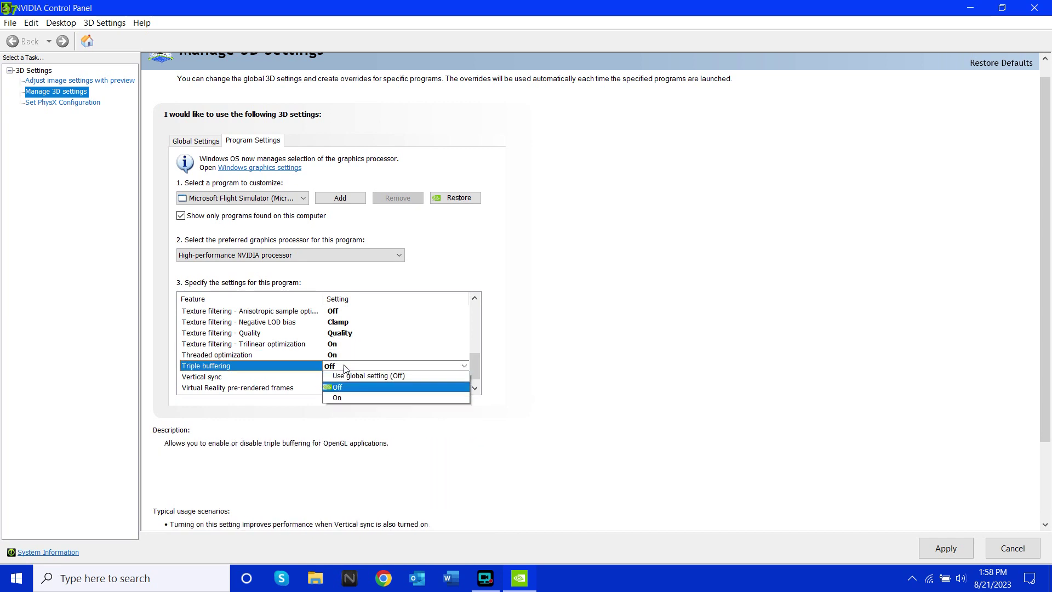
{"action": "left_click", "coordinate": [366, 389]}
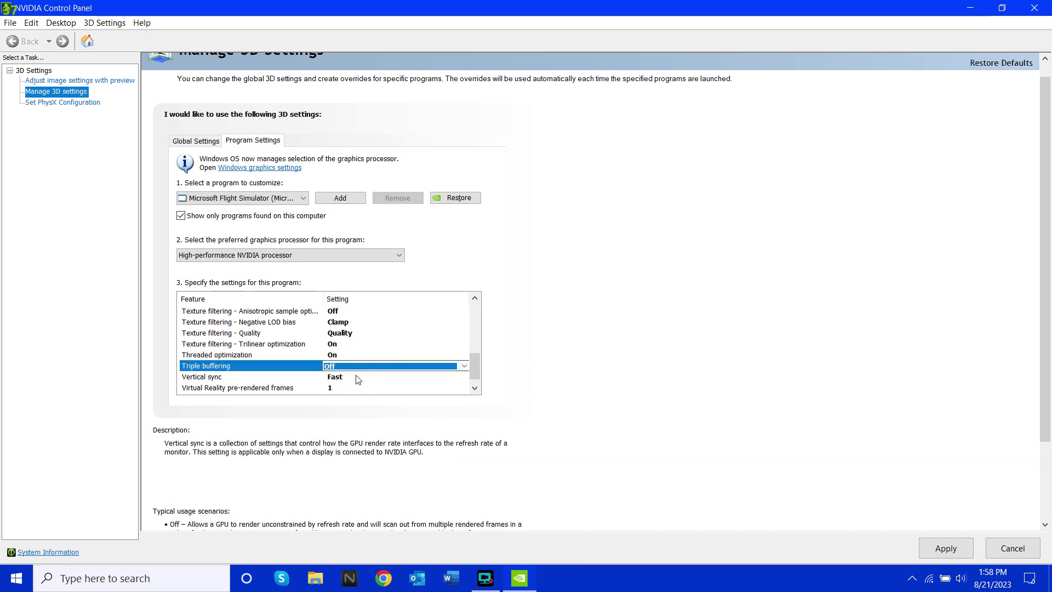
{"action": "left_click", "coordinate": [357, 377]}
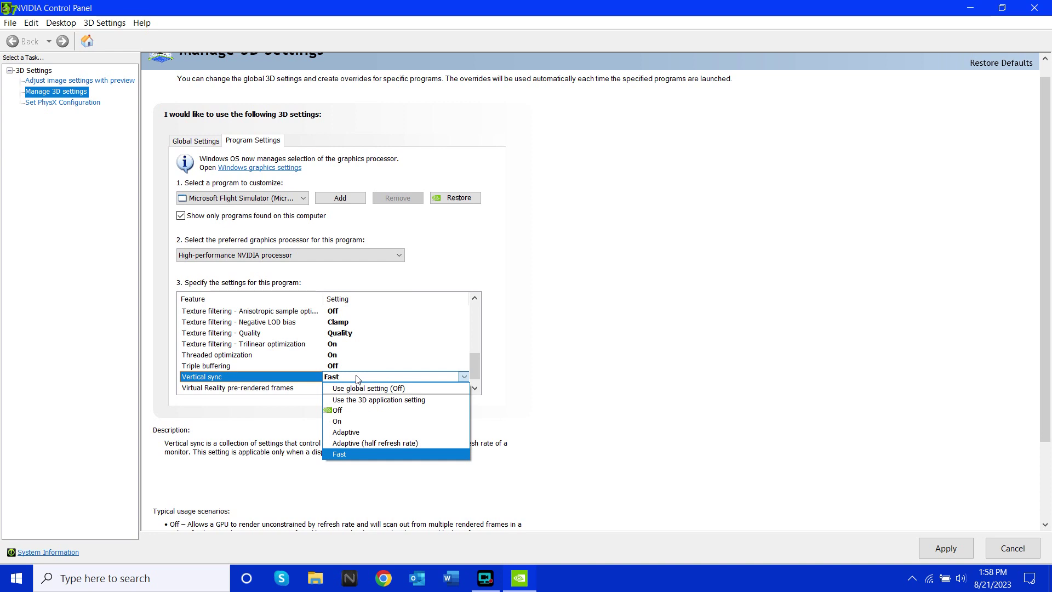
{"action": "left_click", "coordinate": [361, 452]}
{"action": "scroll", "coordinate": [476, 370], "scroll_direction": "down", "scroll_amount": 1}
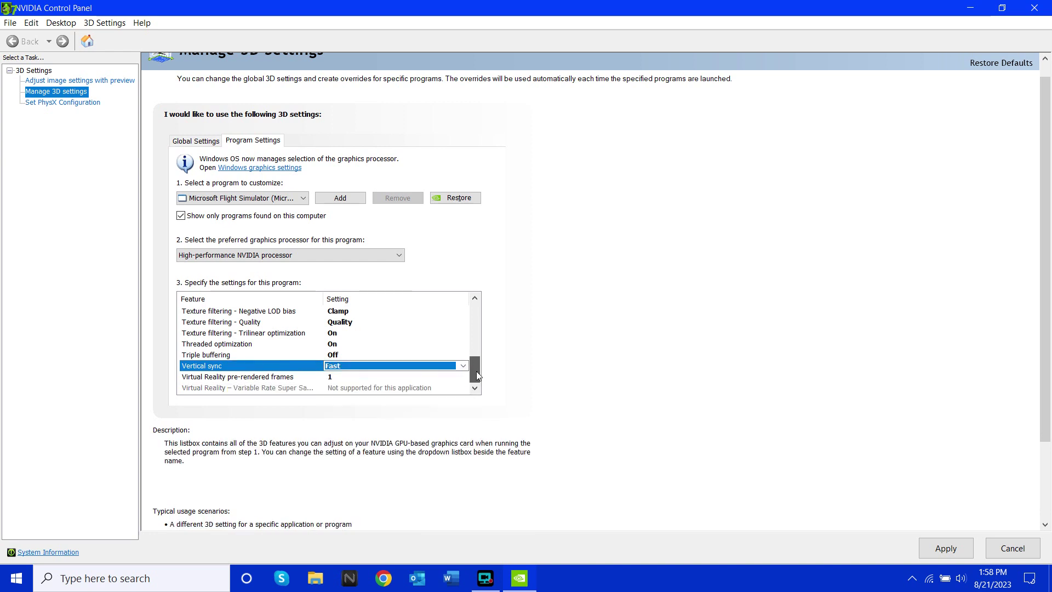
{"action": "left_click", "coordinate": [327, 379]}
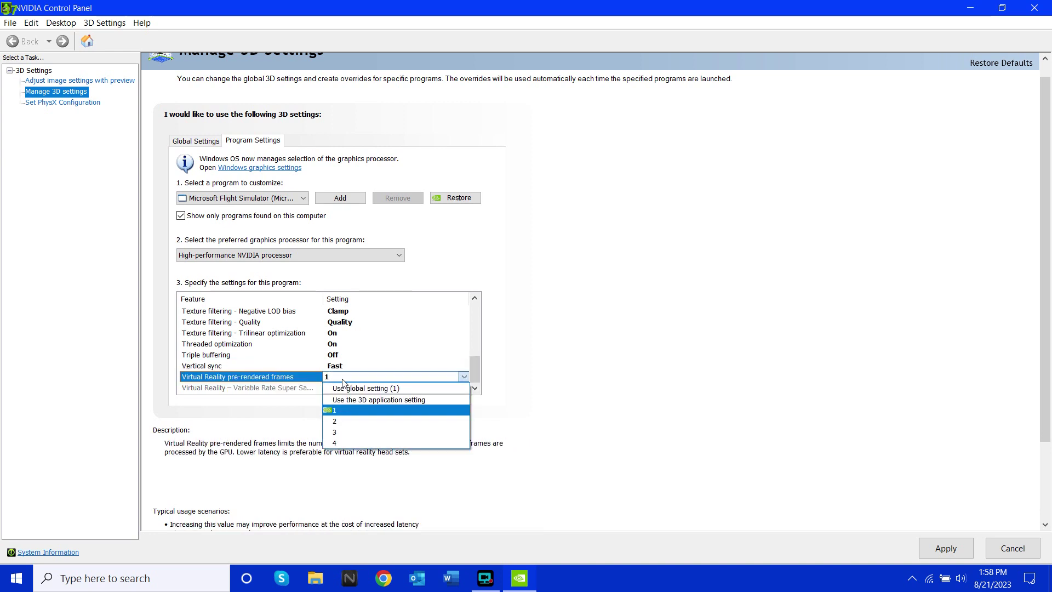
{"action": "left_click", "coordinate": [350, 406]}
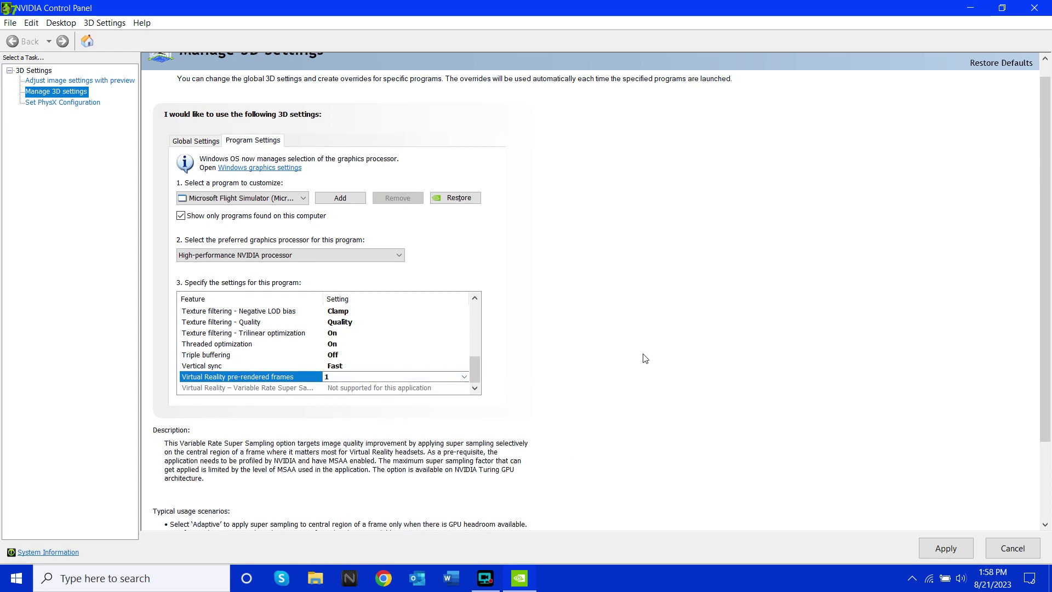
{"action": "left_click", "coordinate": [955, 550]}
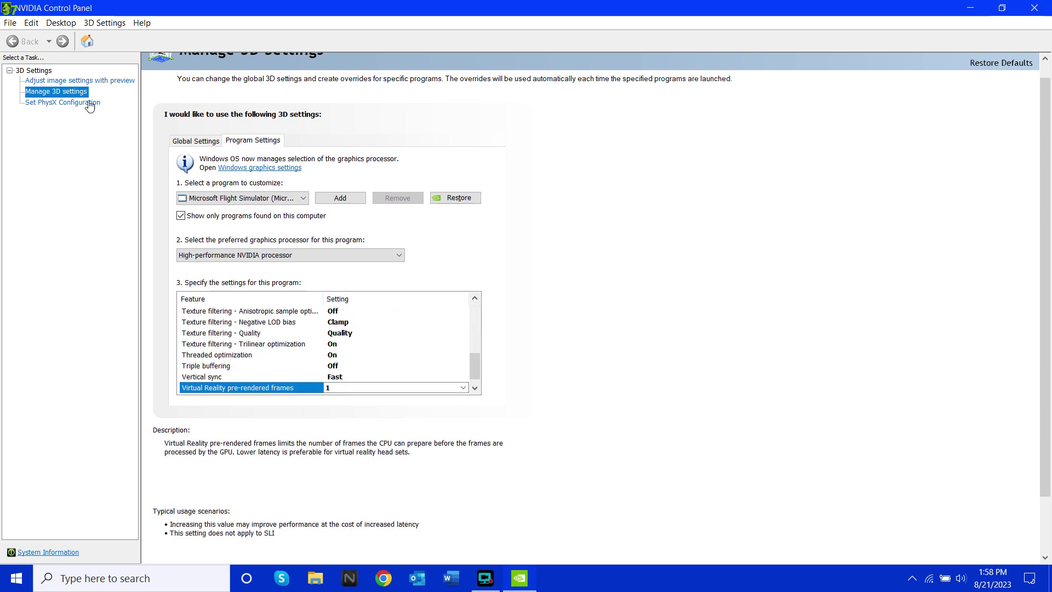
{"action": "left_click", "coordinate": [64, 103]}
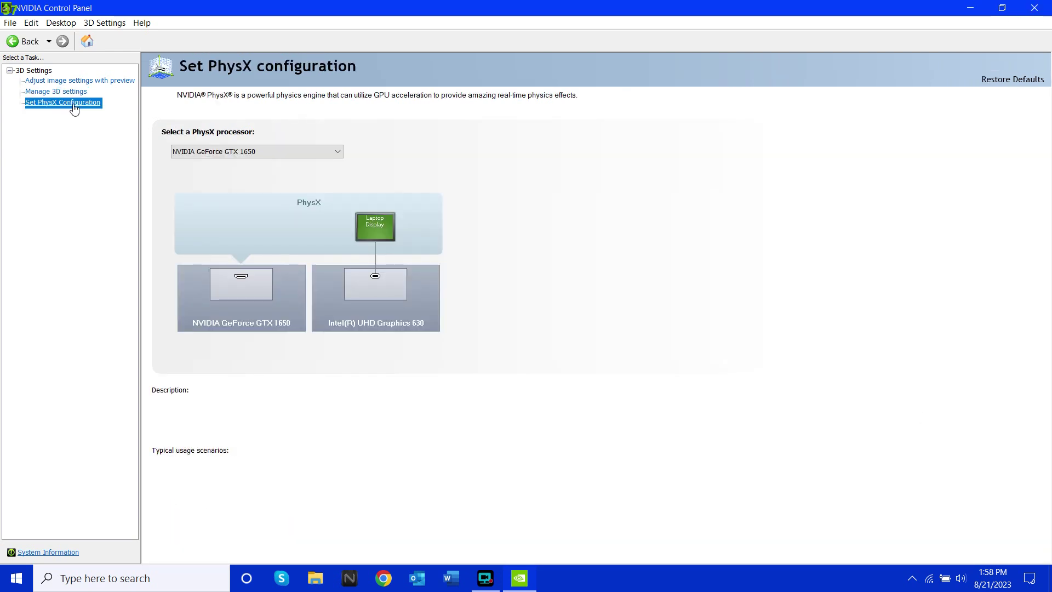
Select 'Use my preference emphasizing' on the image preview page, leaving the slider at Performance.
{"action": "left_click", "coordinate": [120, 83]}
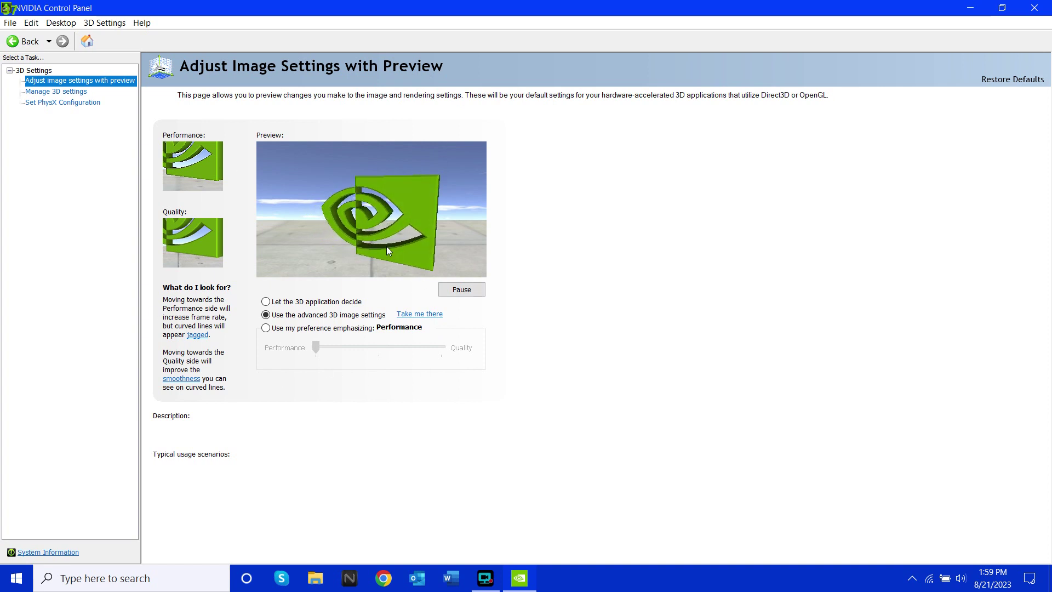
{"action": "left_click", "coordinate": [266, 329]}
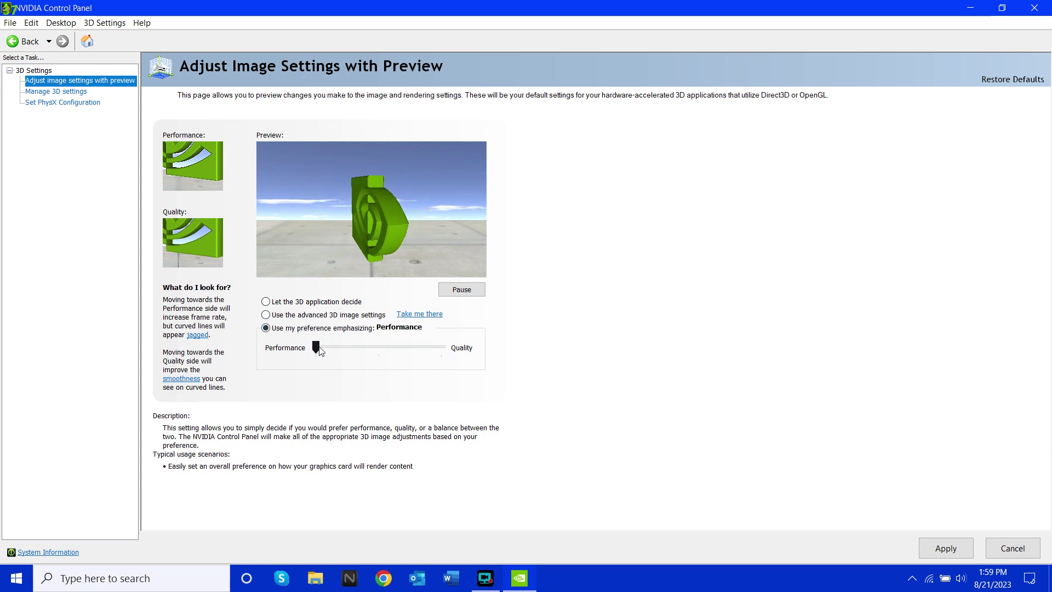
{"action": "left_click_drag", "start_coordinate": [316, 347], "coordinate": [501, 349]}
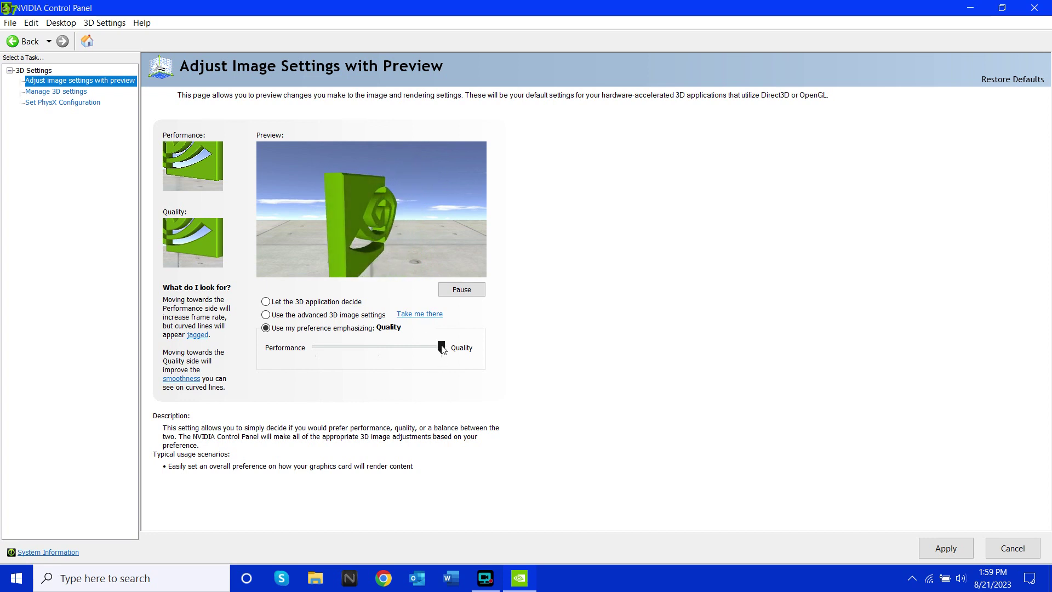
{"action": "left_click_drag", "start_coordinate": [443, 349], "coordinate": [316, 349]}
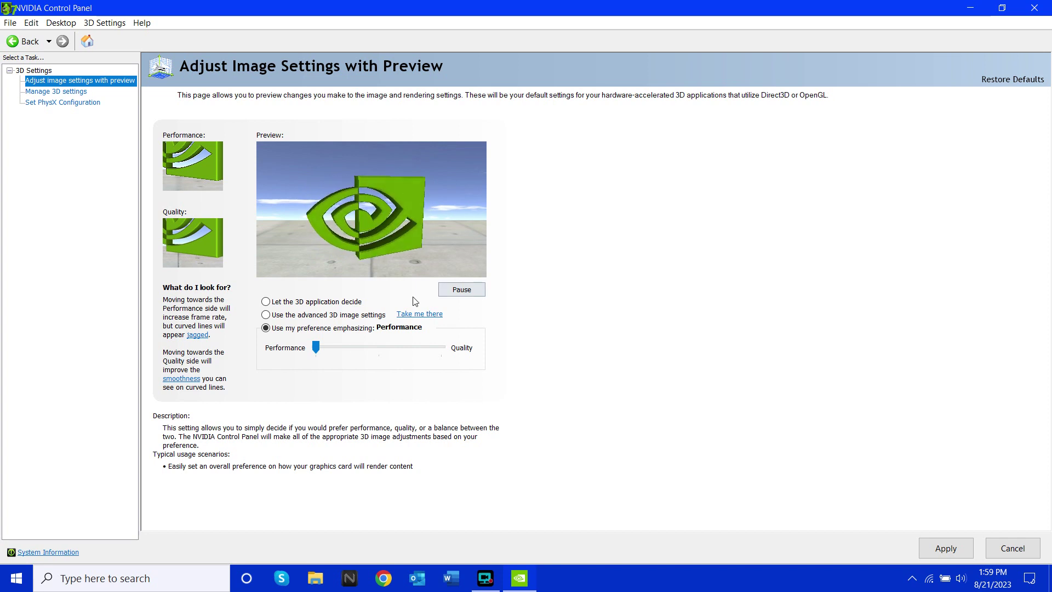
{"action": "left_click", "coordinate": [399, 351]}
{"action": "left_click", "coordinate": [400, 351]}
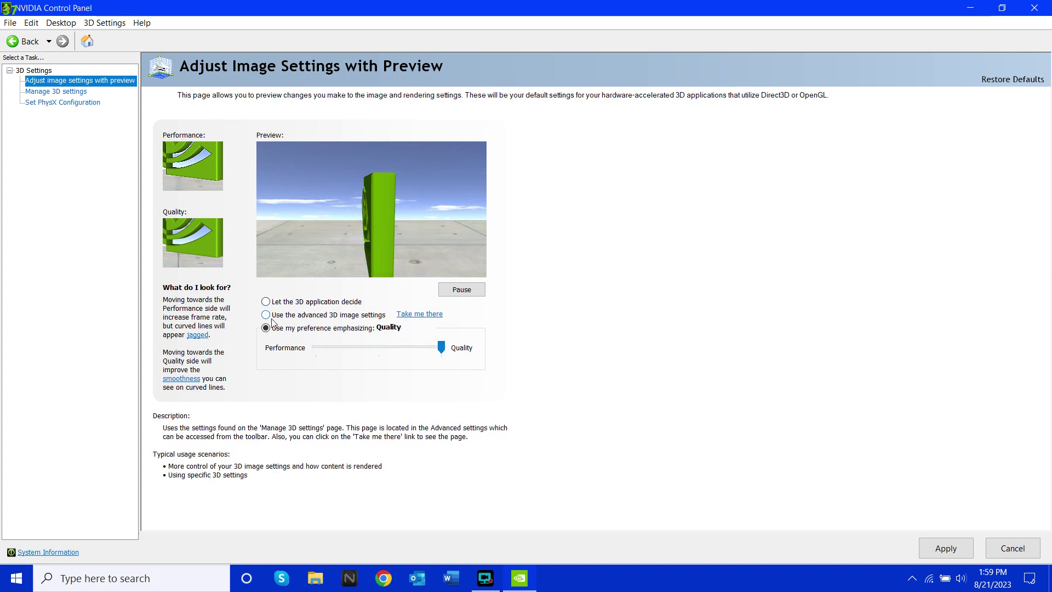
{"action": "left_click", "coordinate": [346, 350]}
{"action": "left_click", "coordinate": [346, 349]}
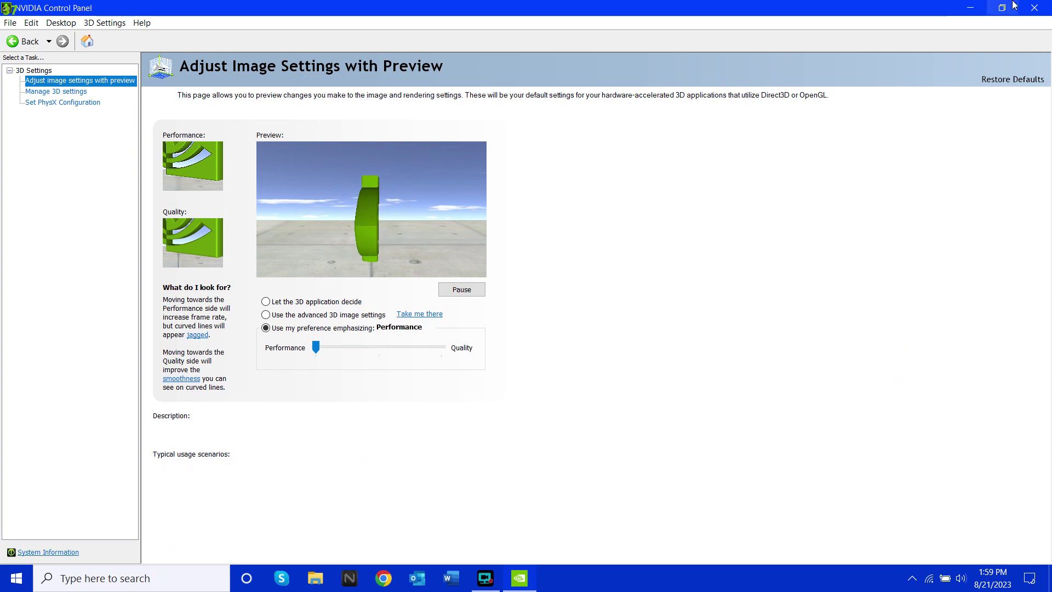
Exit NVIDIA Control Panel, returning to the desktop with its game shortcuts.
{"action": "left_click", "coordinate": [1034, 8]}
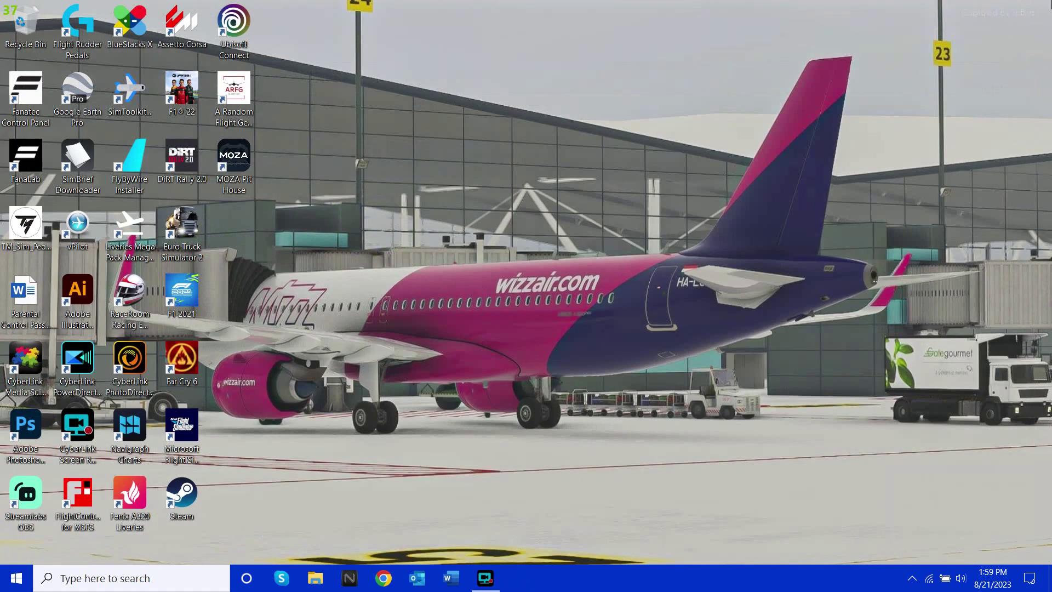